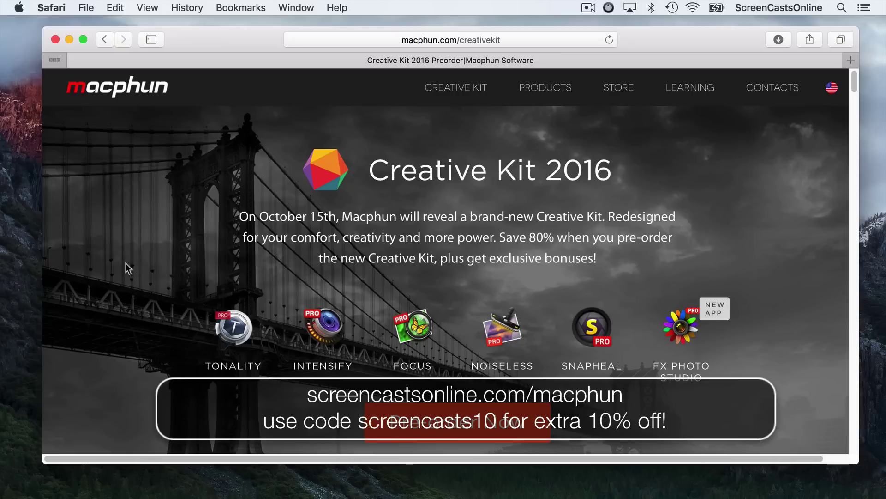
Scroll through the Safari page, then minimise Safari and switch to Finder.
scroll(125, 267, down, 10)
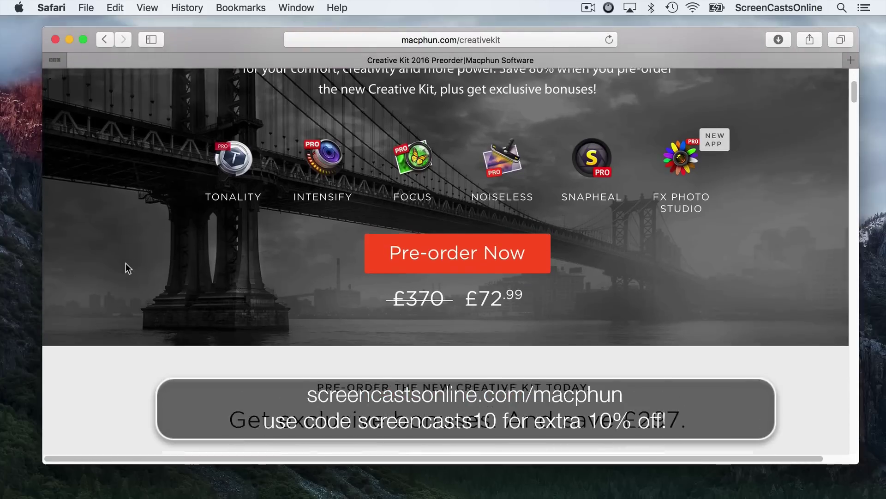
scroll(125, 268, down, 5)
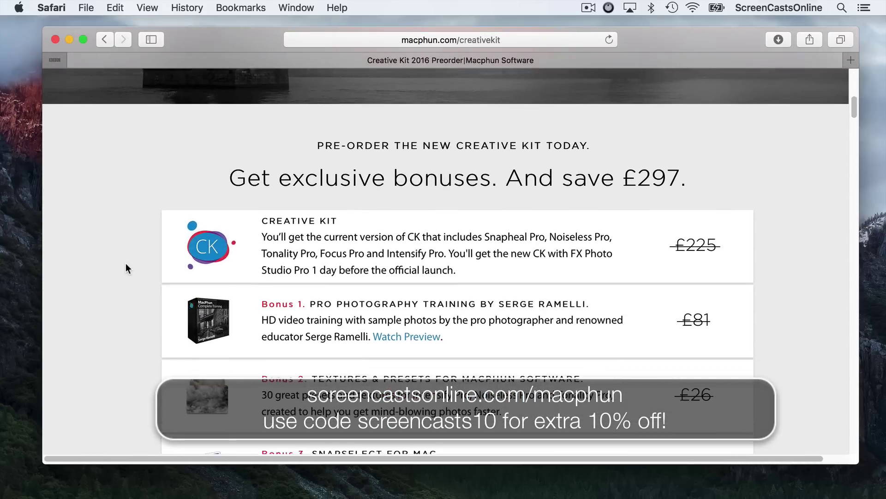
scroll(125, 268, up, 15)
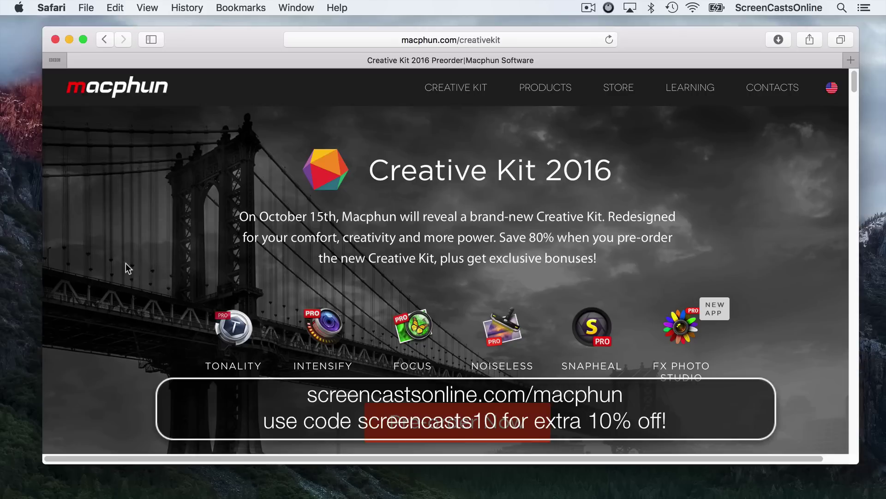
scroll(126, 263, down, 3)
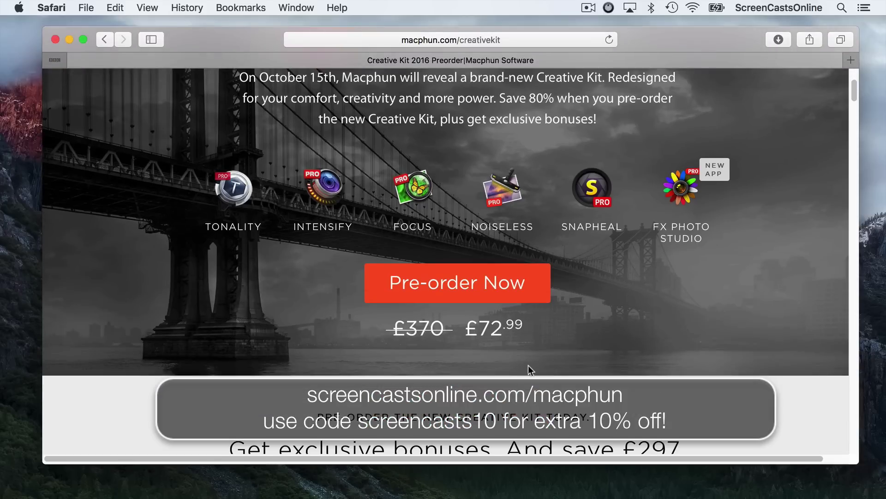
scroll(527, 350, up, 3)
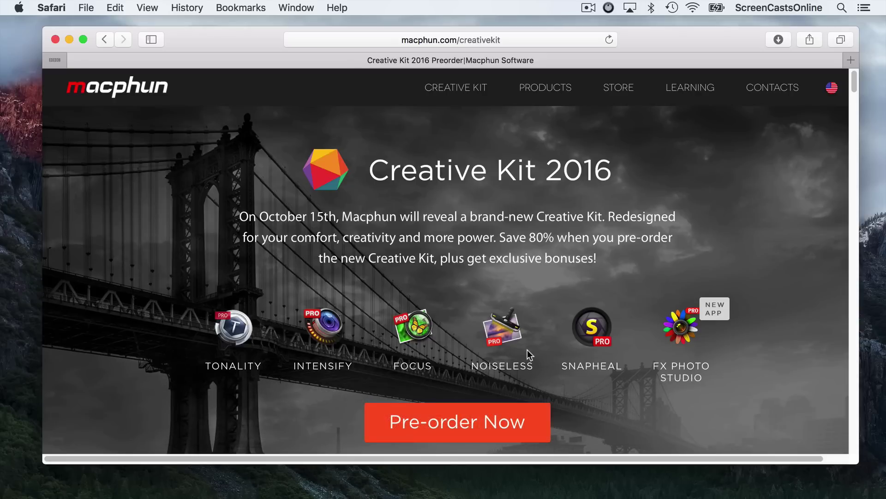
click(70, 40)
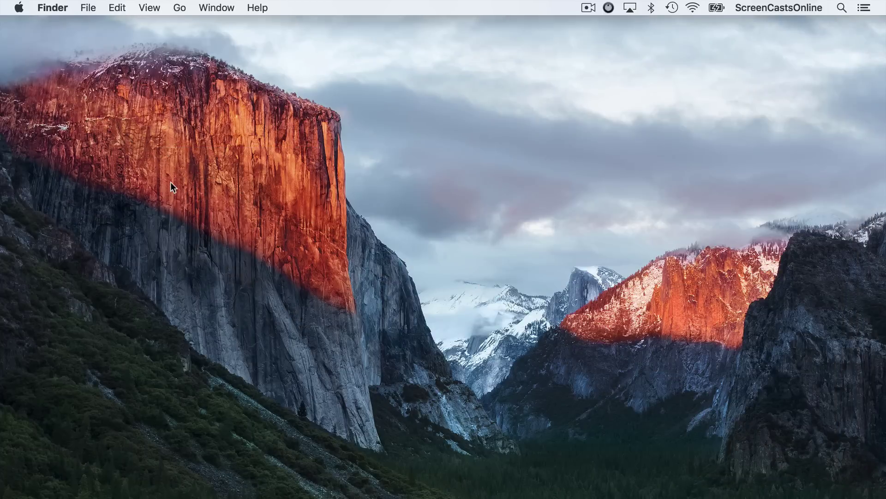
key(super+Tab)
key(super+Tab)
key(super+Tab)
key(super+Tab)
key(super+Tab)
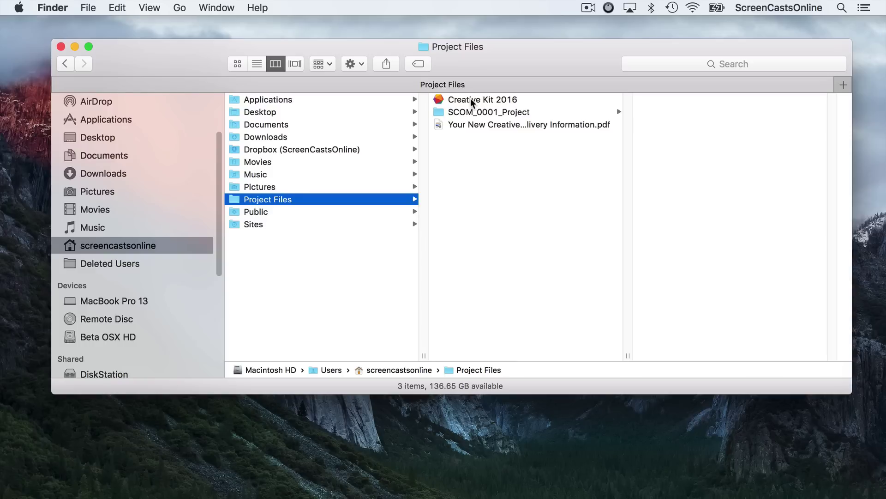
Launch the Creative Kit 2016 installer, accept the licence and install into Applications.
double_click(470, 98)
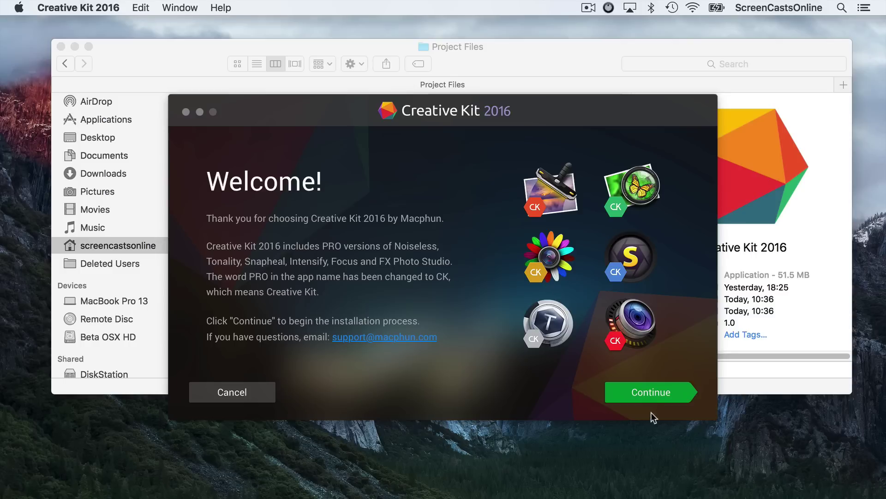
click(650, 392)
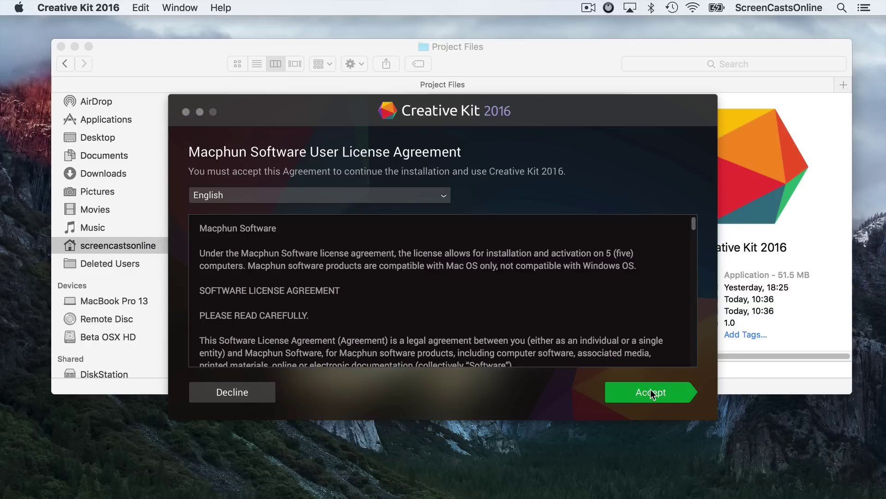
click(651, 392)
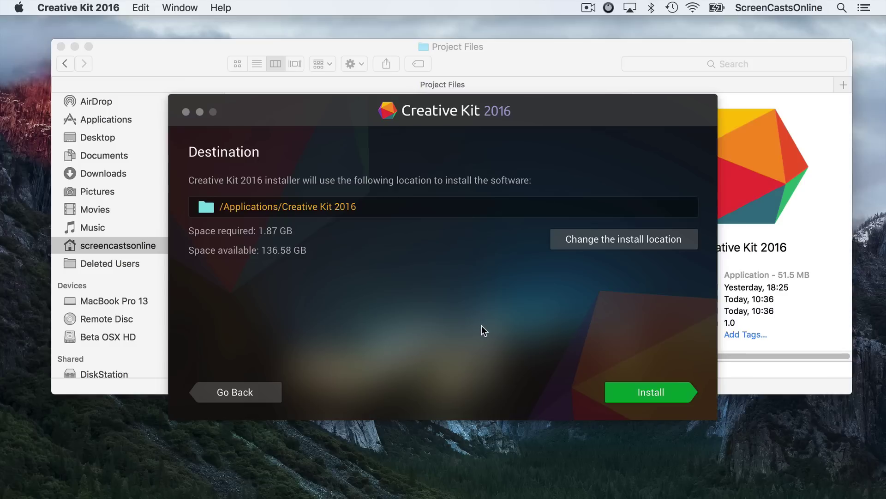
click(643, 396)
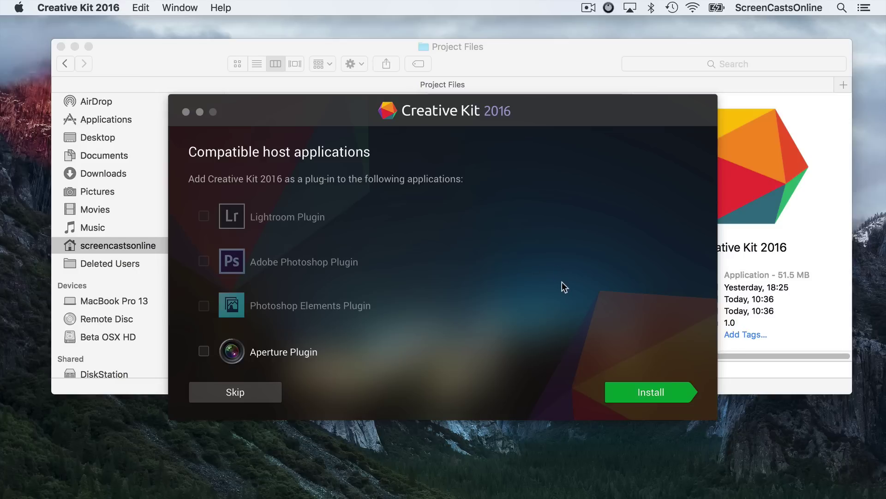
Skip the host plug-ins, enter the account e-mail and activation code, and activate Creative Kit 2016.
click(656, 394)
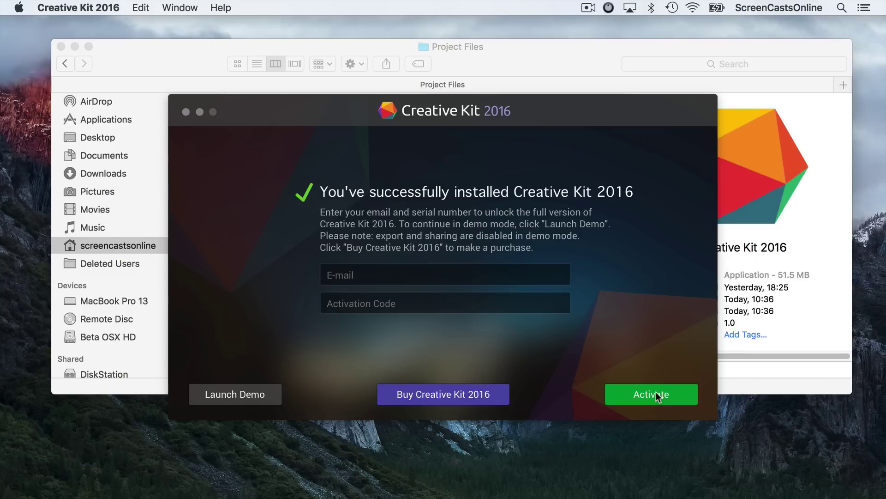
key(Tab)
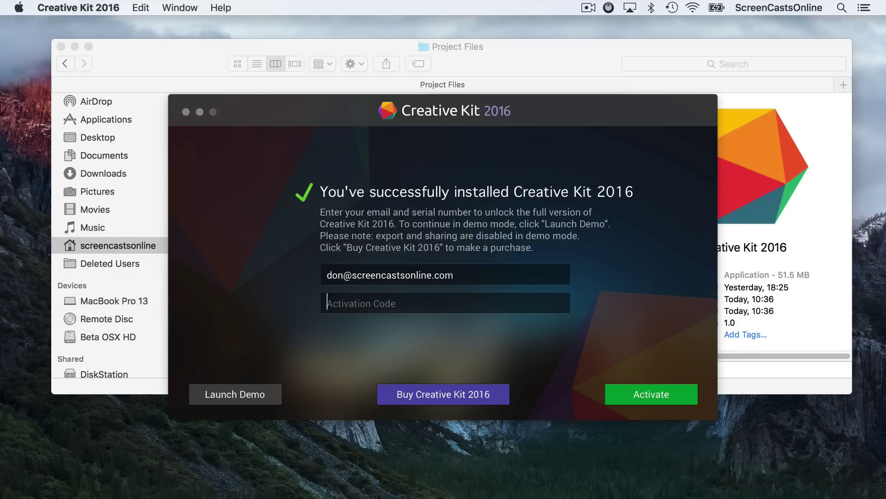
click(575, 61)
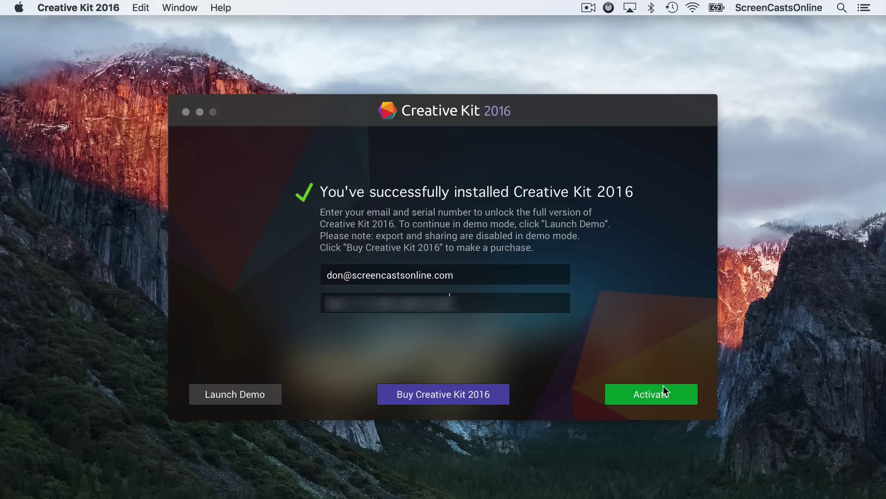
click(656, 395)
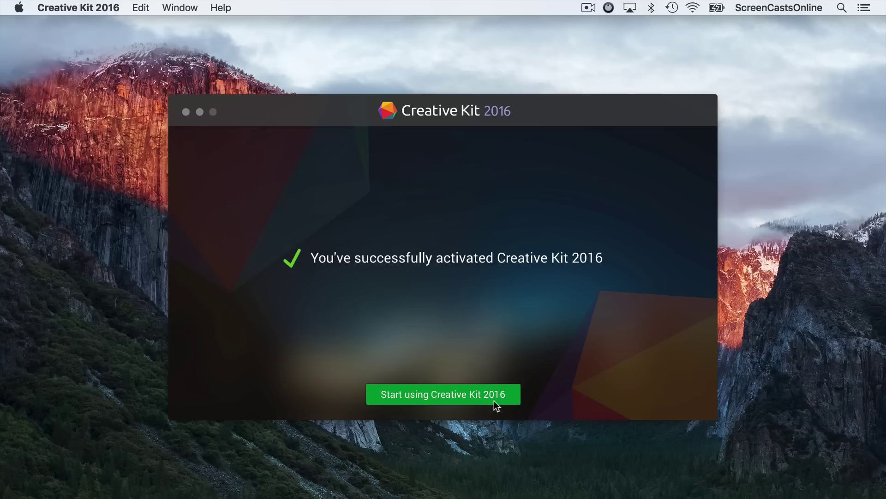
Close the installer and scroll Finder to the Creative Kit 2016 folder in Applications.
click(436, 395)
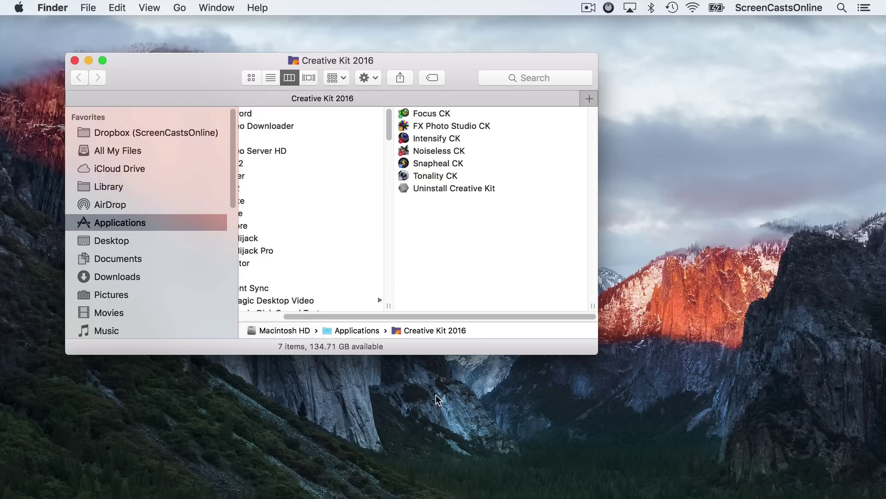
scroll(394, 299, left, 3)
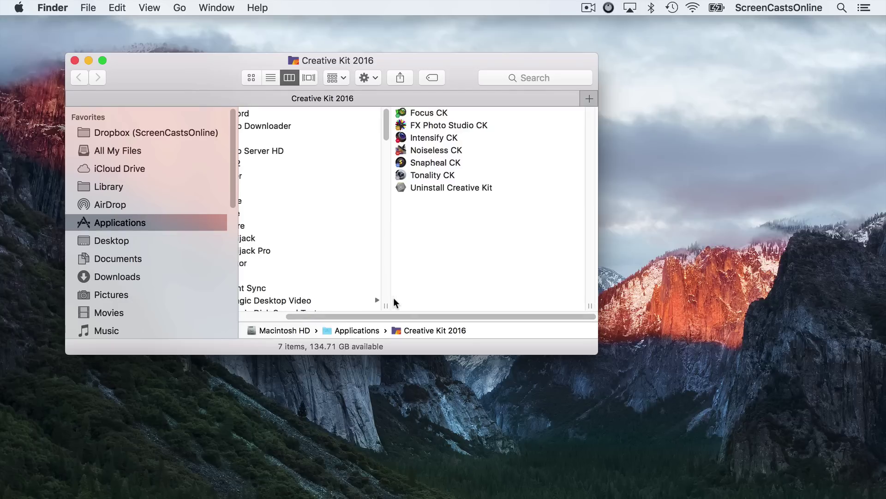
scroll(394, 299, down, 5)
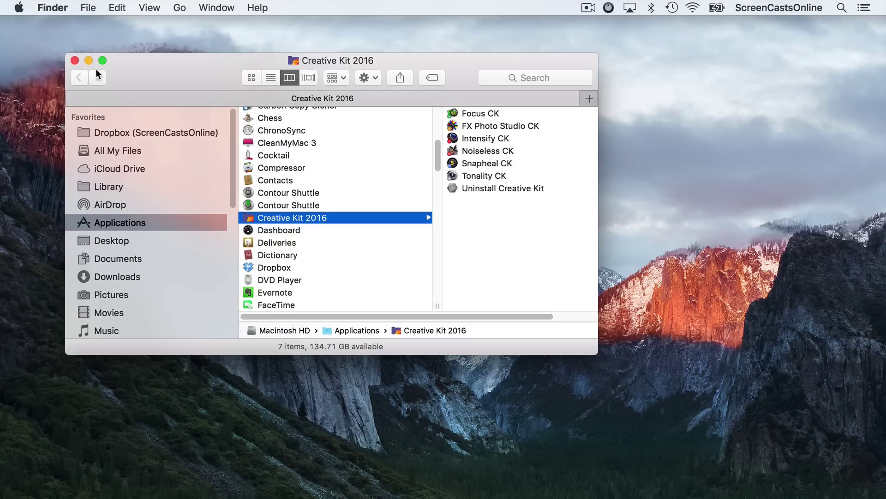
Close Finder, launch Photos via Spotlight, and show the mountain photo's editing extensions.
click(75, 60)
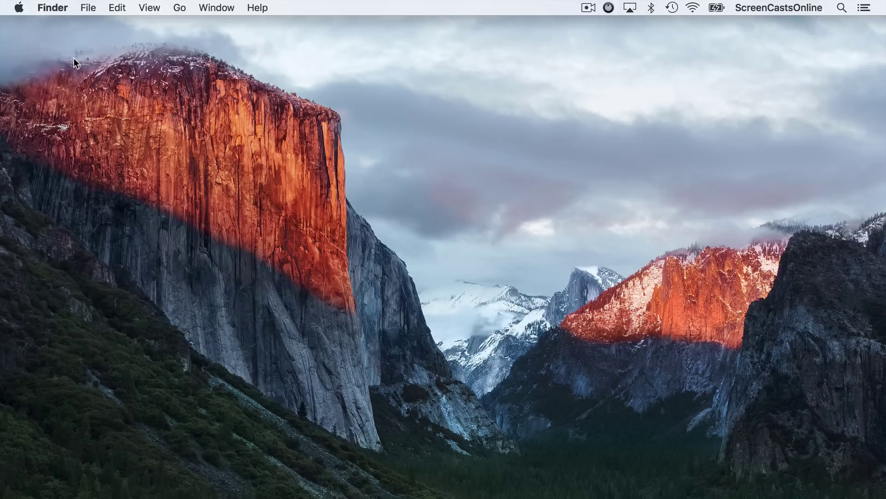
key(super+space)
text(phot)
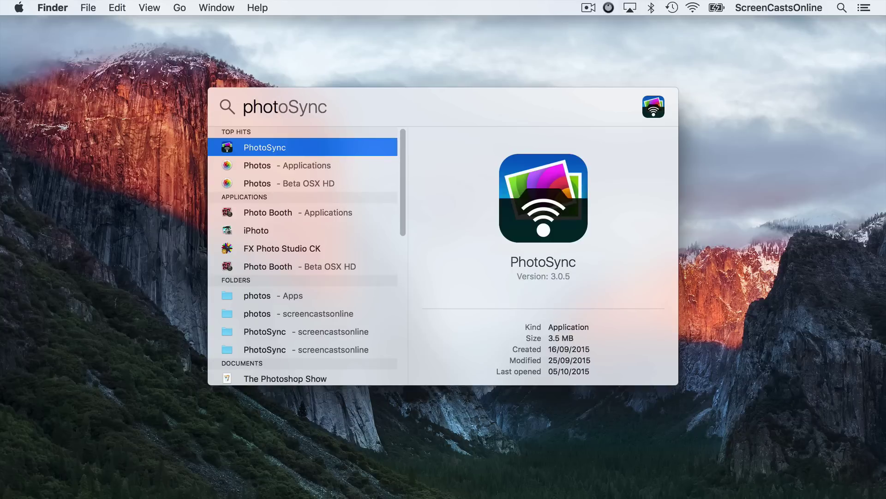
text(os)
key(Return)
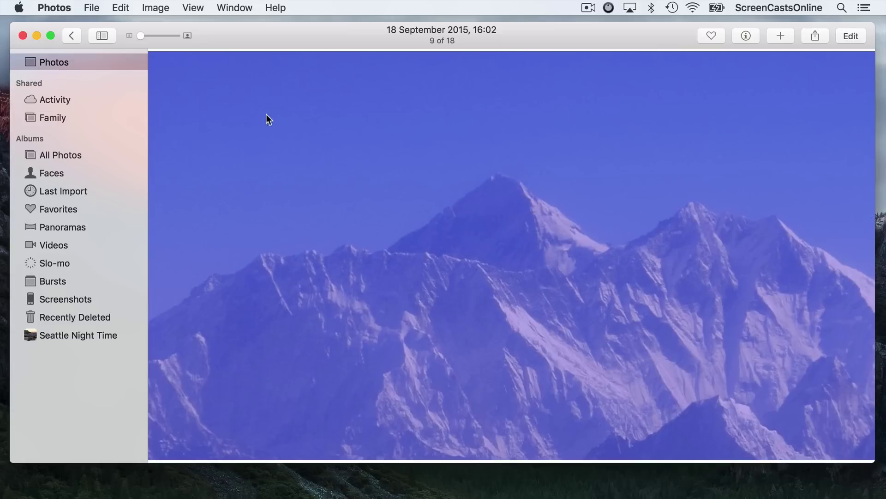
click(852, 37)
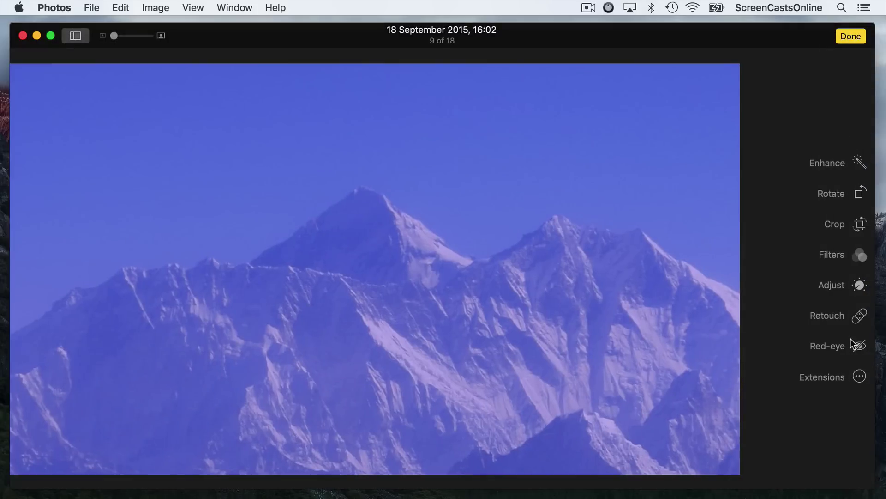
click(859, 378)
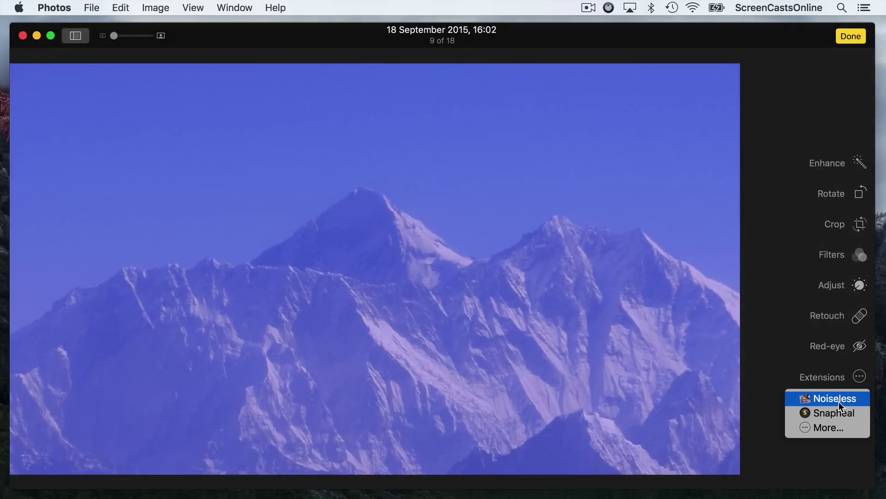
Disable the Snapheal and Noiseless photo extensions in the Extensions settings.
click(826, 429)
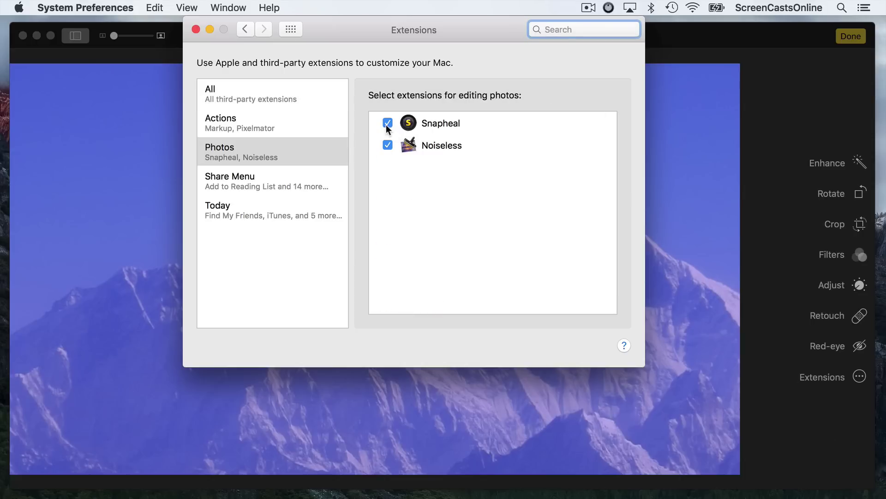
click(387, 123)
click(388, 122)
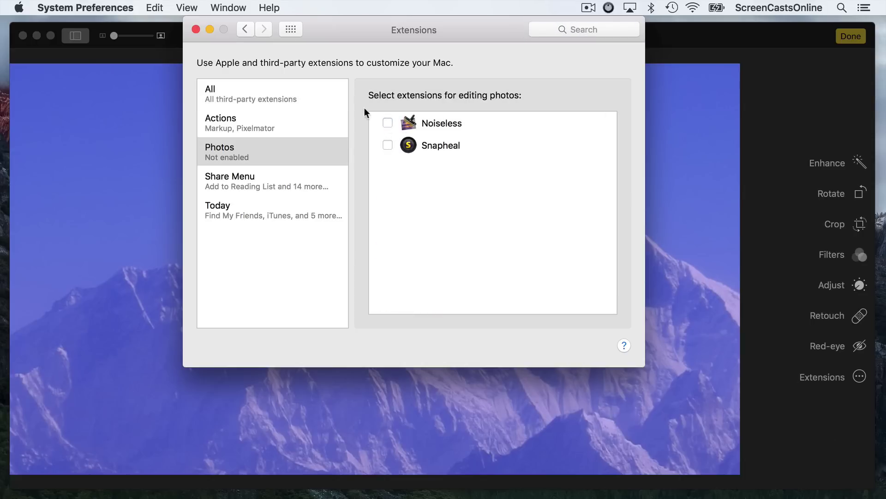
click(196, 29)
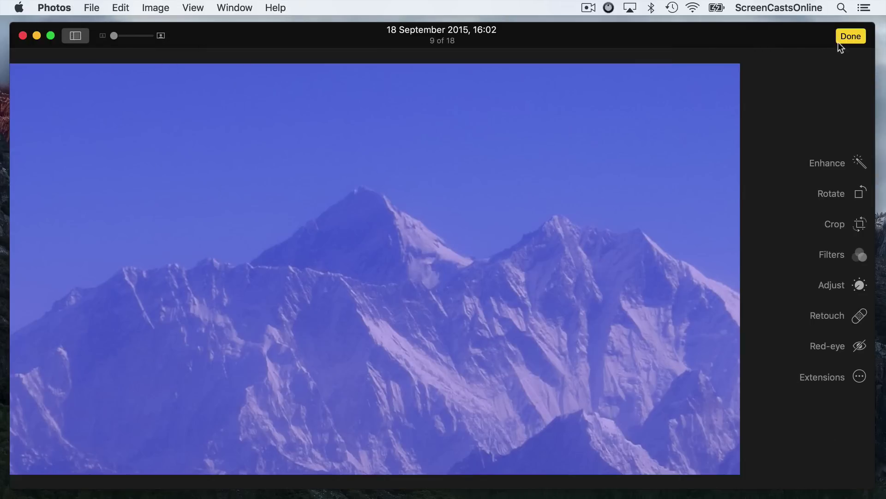
Leave edit mode and quit Photos from the Photos menu.
click(852, 36)
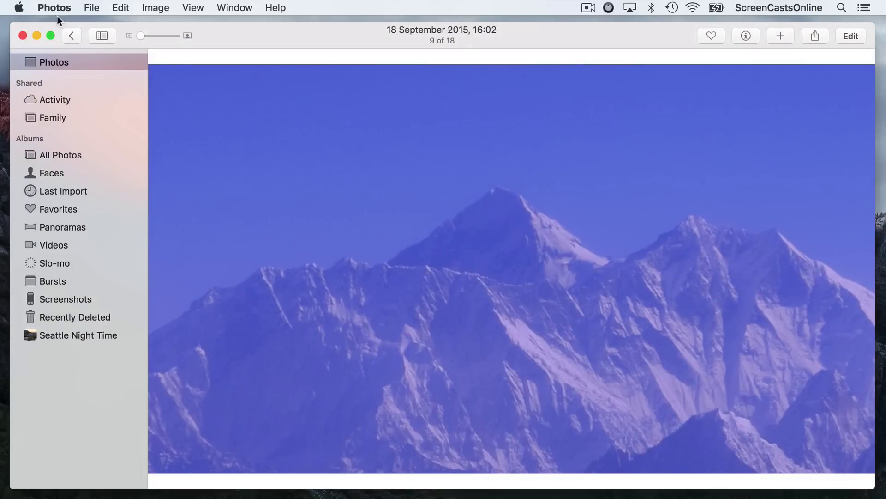
click(48, 10)
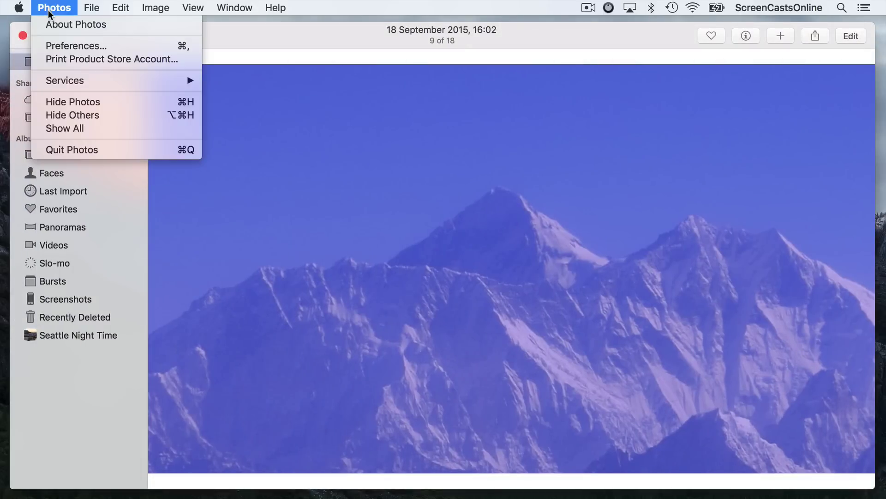
click(71, 148)
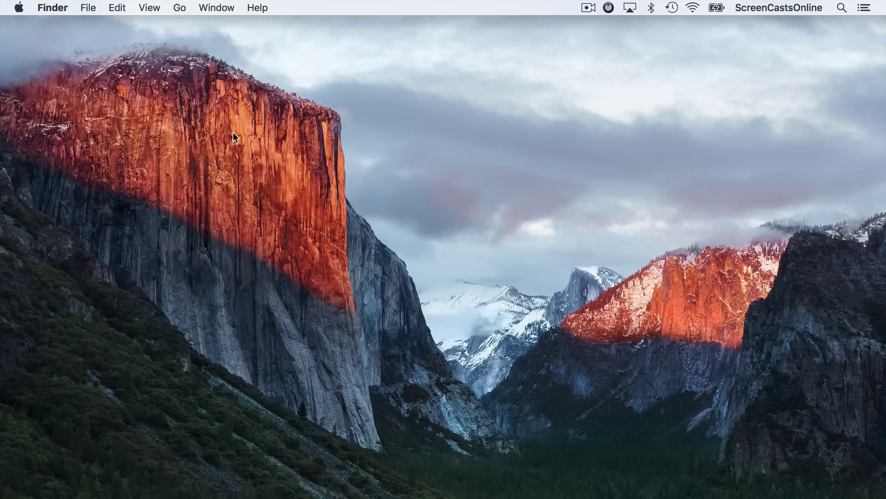
In a new Applications window, trash Focus 2 Pro, authorising with the admin password.
key(super+n)
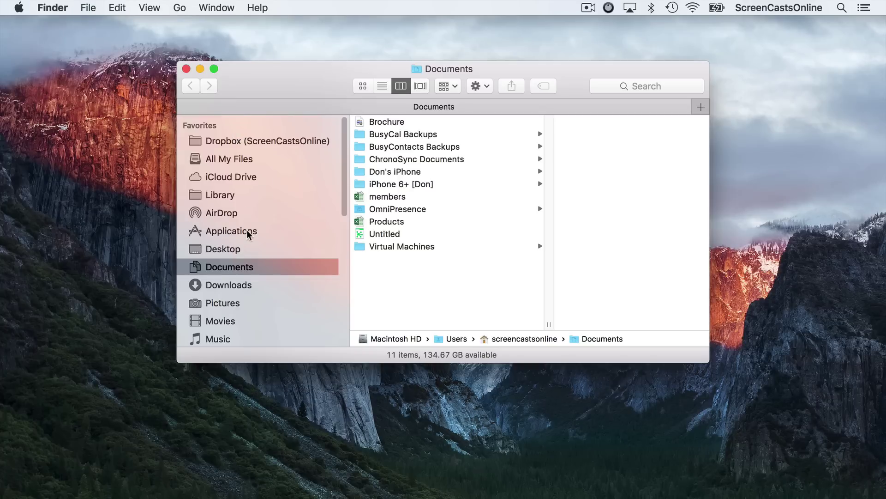
click(246, 230)
scroll(440, 228, down, 10)
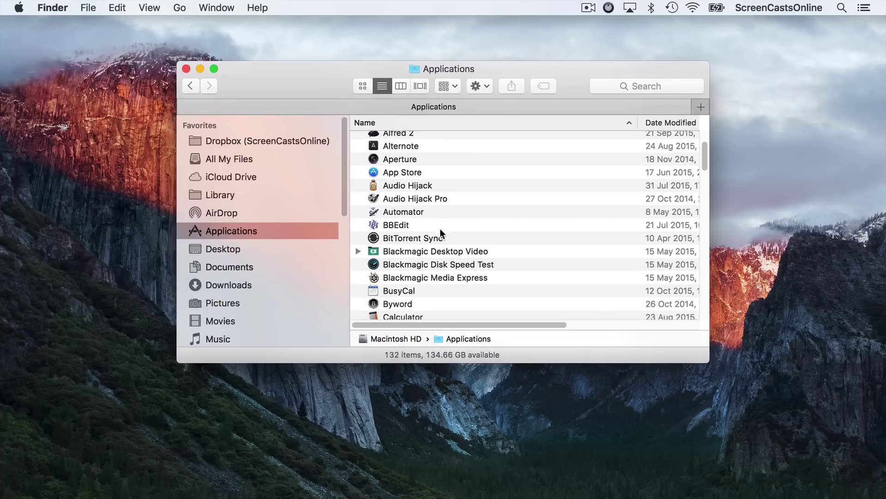
scroll(440, 229, down, 10)
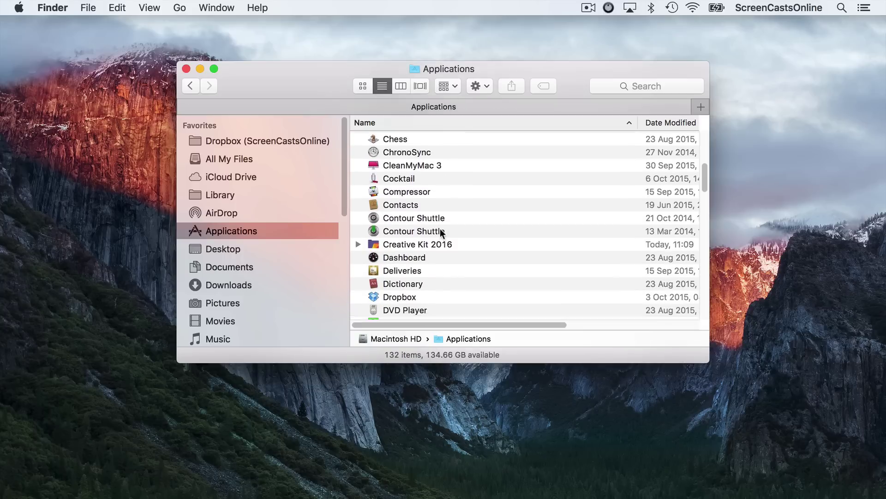
scroll(439, 228, down, 3)
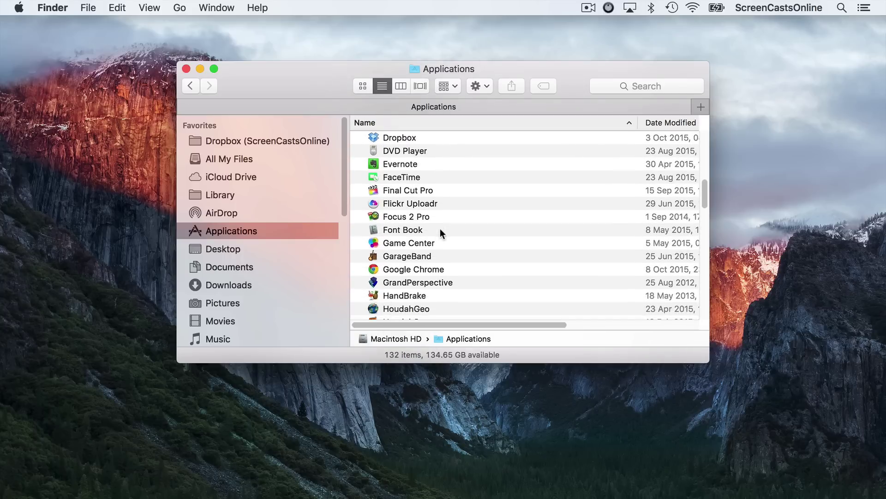
click(402, 203)
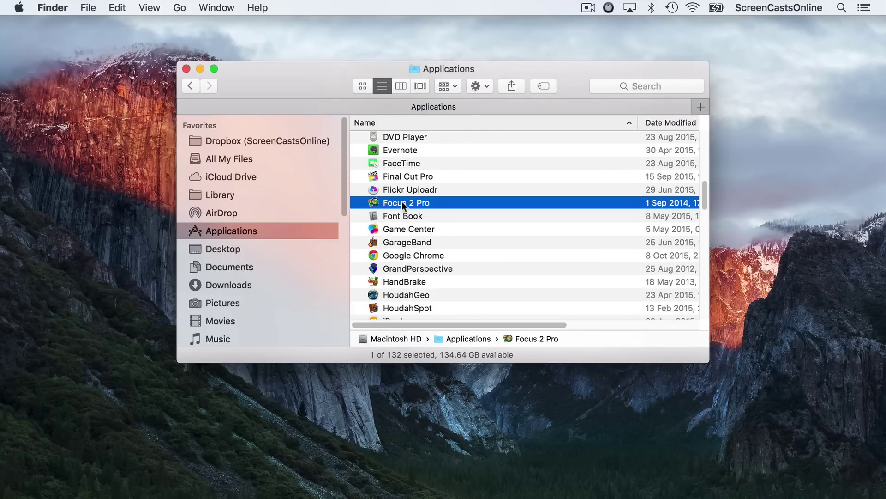
key(super+BackSpace)
text(********)
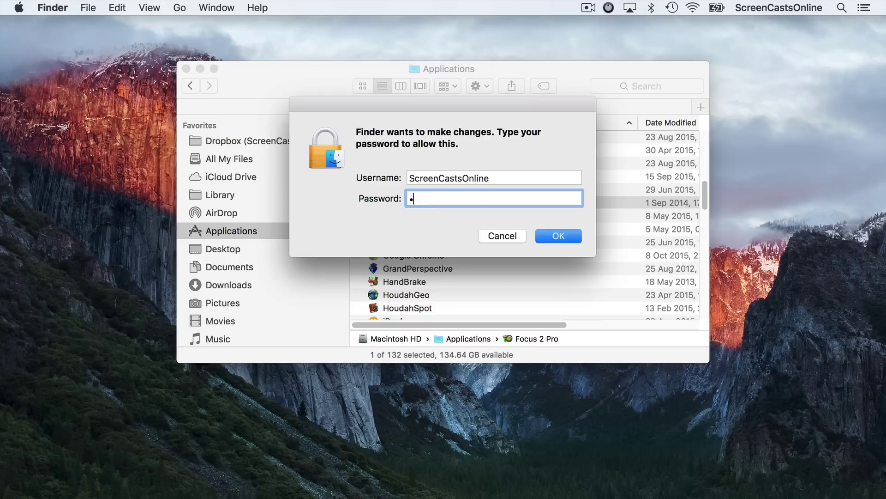
key(Return)
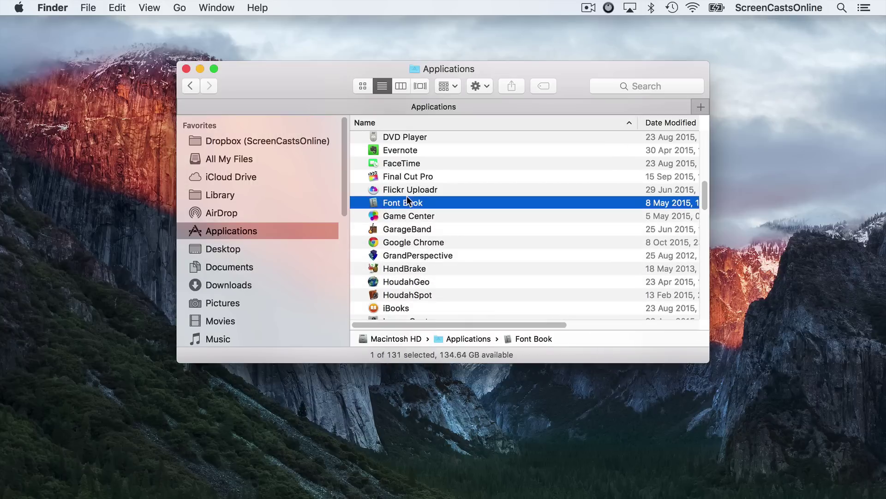
Trash Intensify Pro, authorising with the admin password.
scroll(415, 231, down, 3)
scroll(414, 227, down, 3)
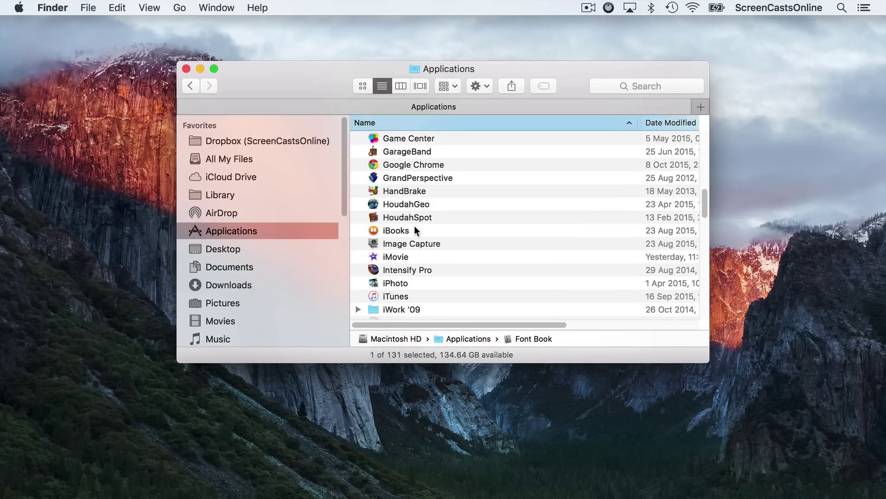
click(401, 255)
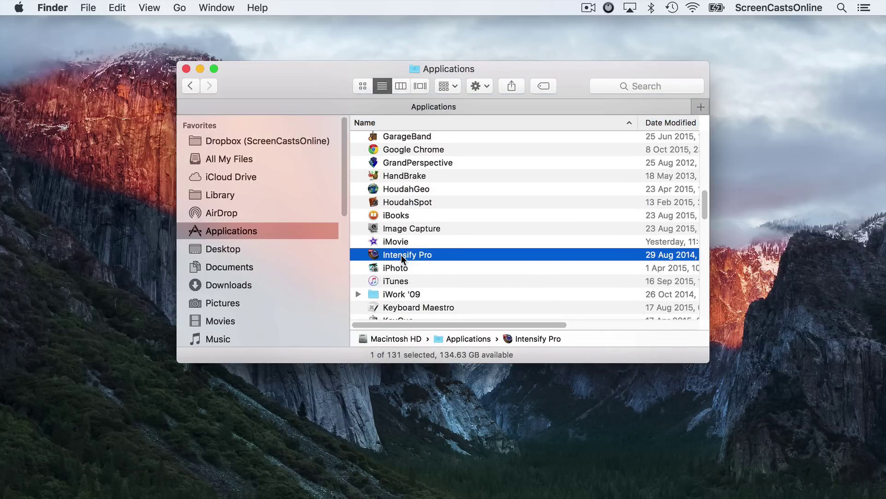
key(super+BackSpace)
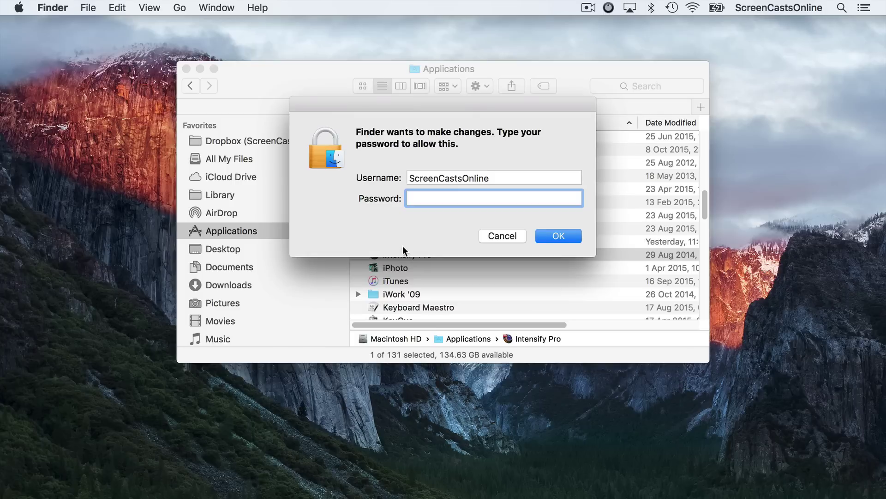
text(•••••••••)
key(Return)
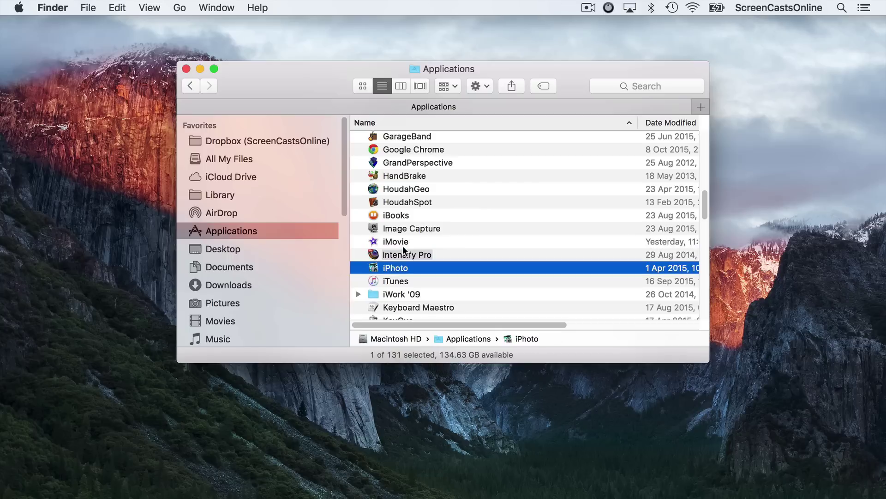
Trash both Noiseless and Noiseless Pro, authorising with the admin password.
scroll(403, 250, down, 10)
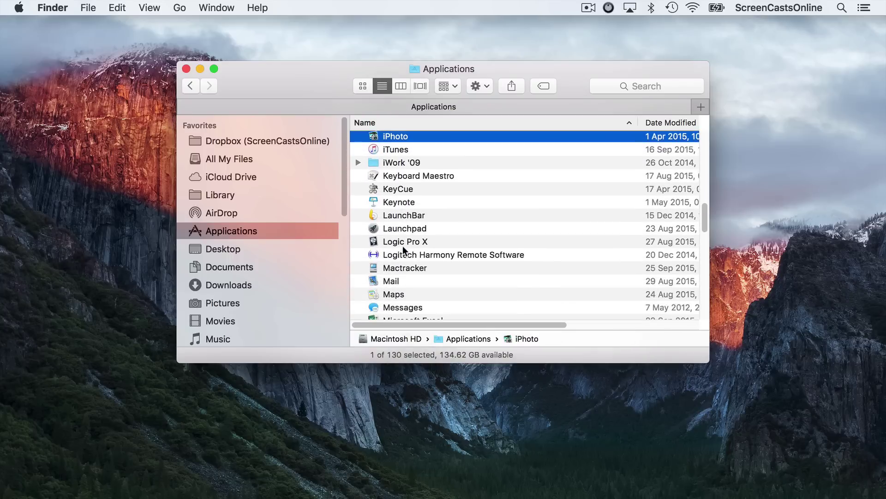
scroll(403, 249, down, 8)
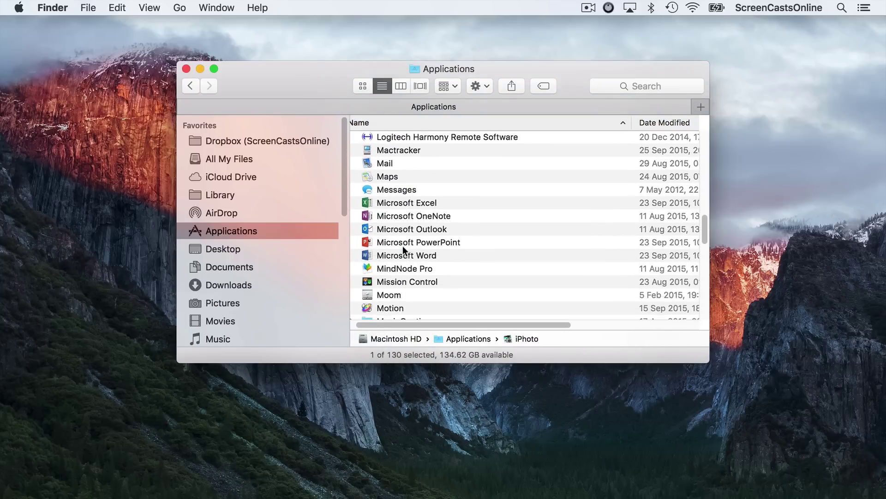
scroll(403, 248, down, 3)
click(397, 234)
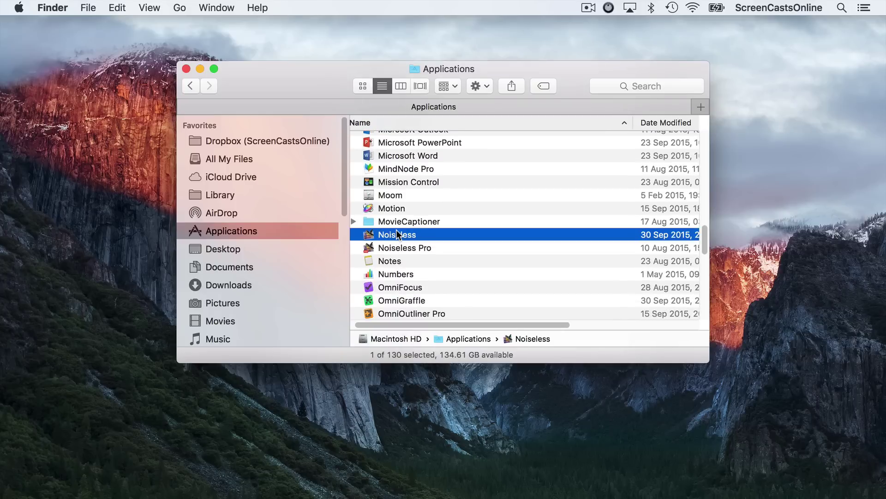
shift+click(400, 248)
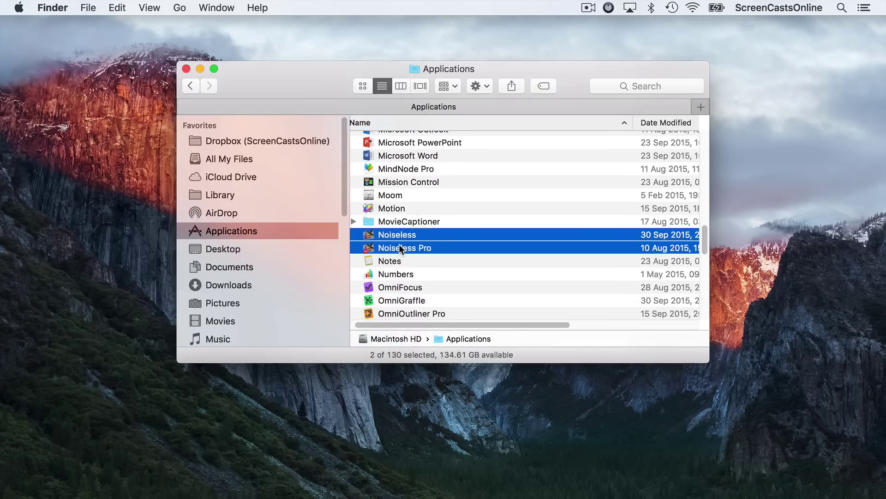
key(super+BackSpace)
text(********)
key(Return)
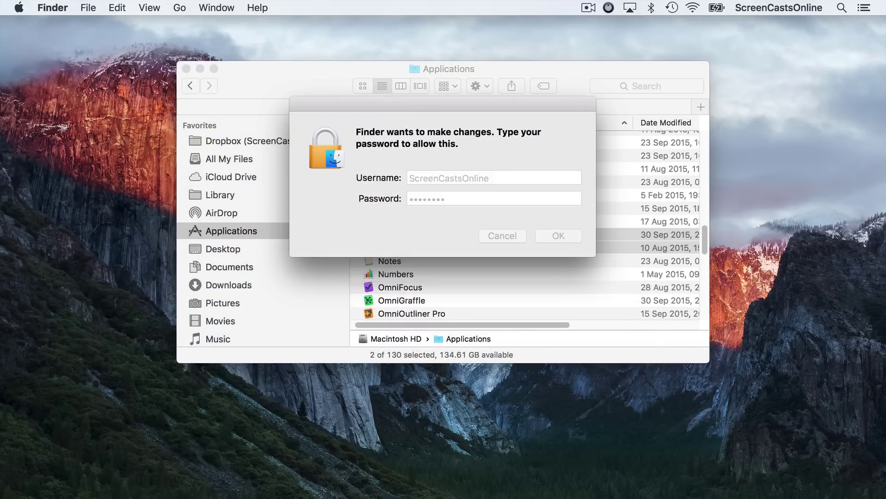
Scroll to the Creative Kit 2016 folder and reveal the apps inside it.
scroll(439, 266, down, 5)
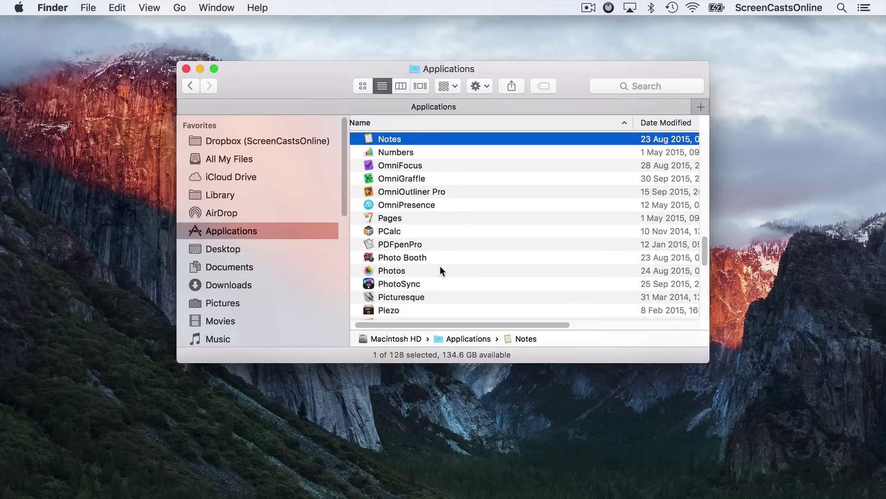
scroll(439, 266, down, 10)
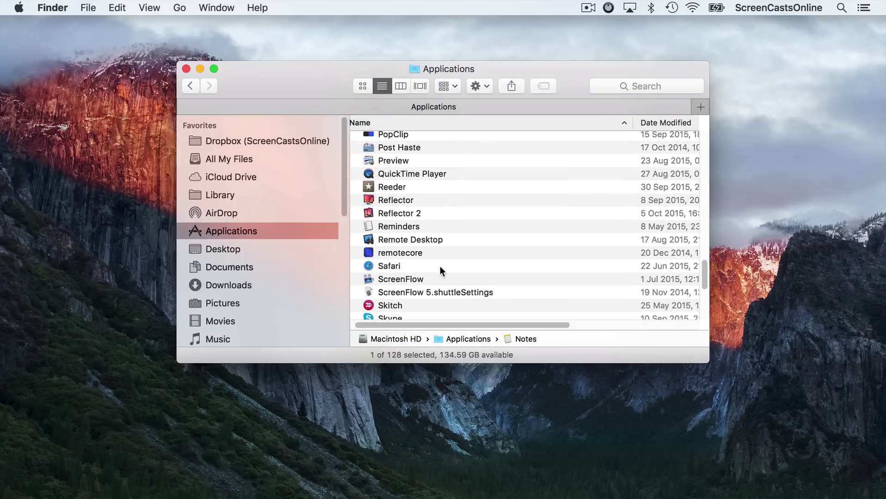
scroll(439, 270, down, 4)
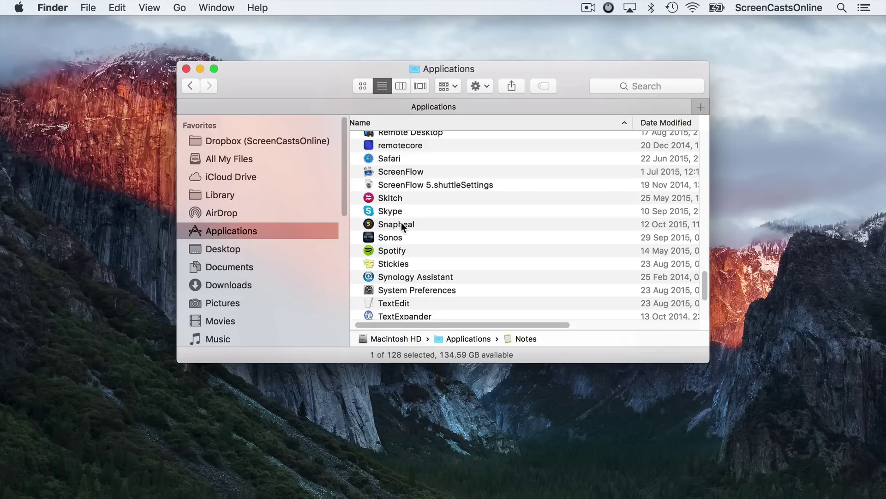
scroll(401, 223, up, 20)
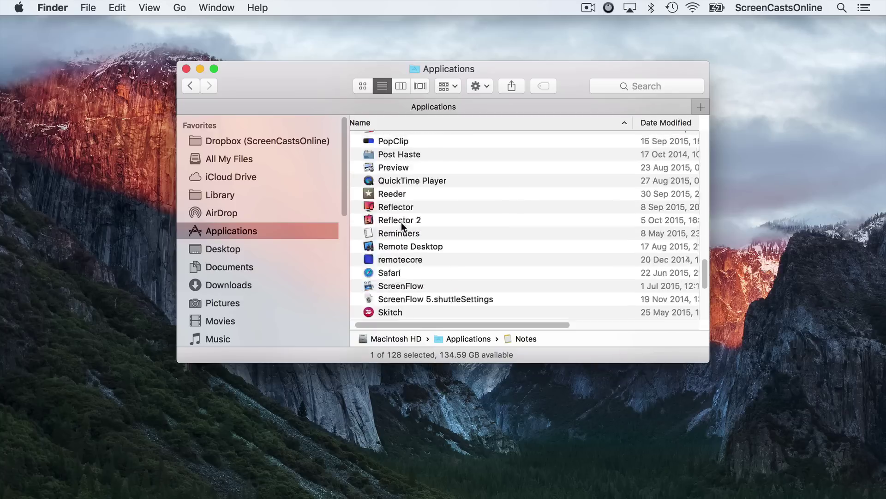
scroll(401, 224, up, 15)
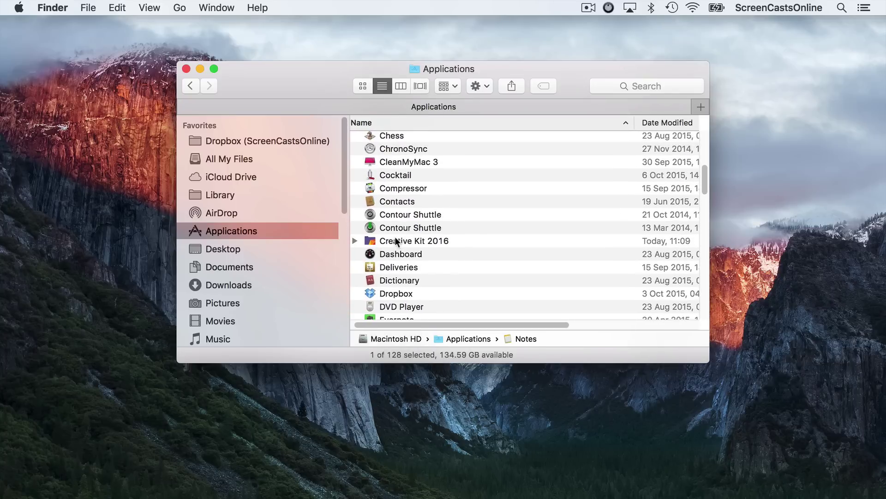
click(396, 244)
click(355, 241)
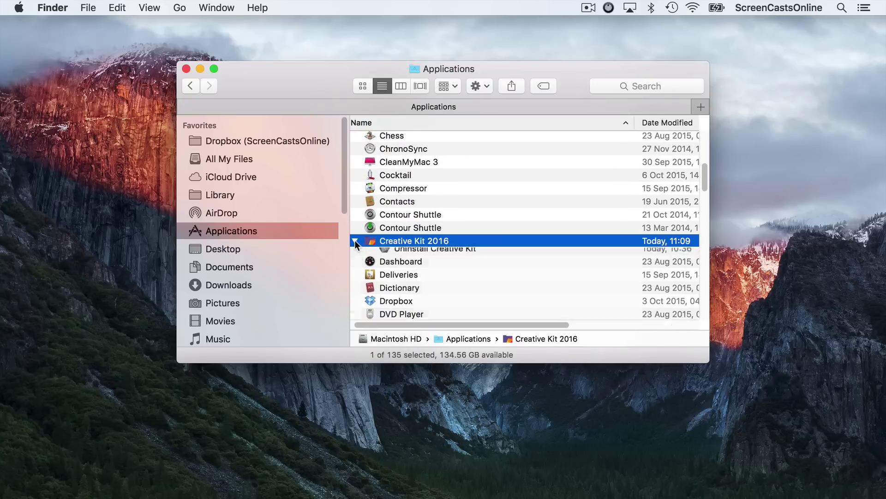
Trash the Snapheal app, authorising the removal with the admin password.
scroll(395, 257, down, 15)
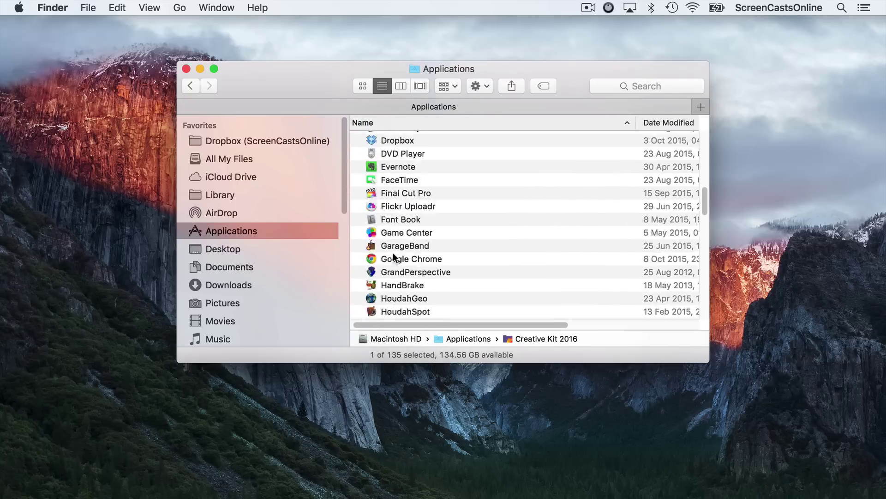
scroll(394, 257, down, 15)
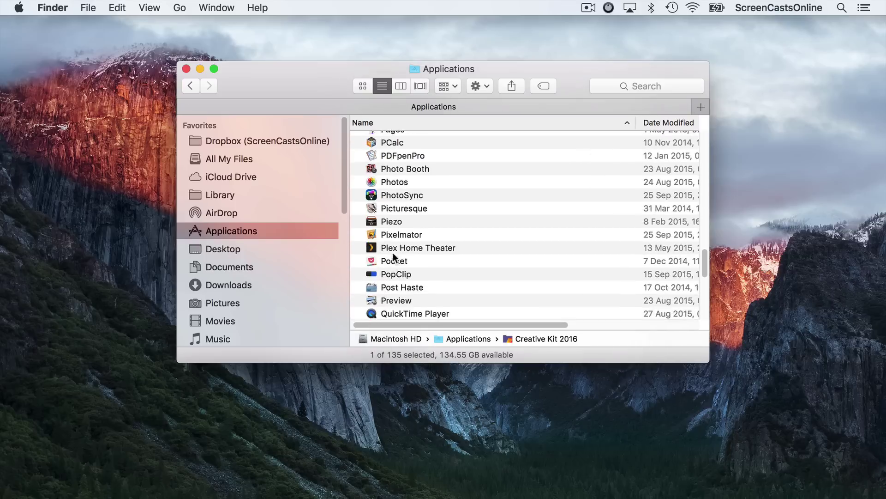
scroll(394, 254, down, 5)
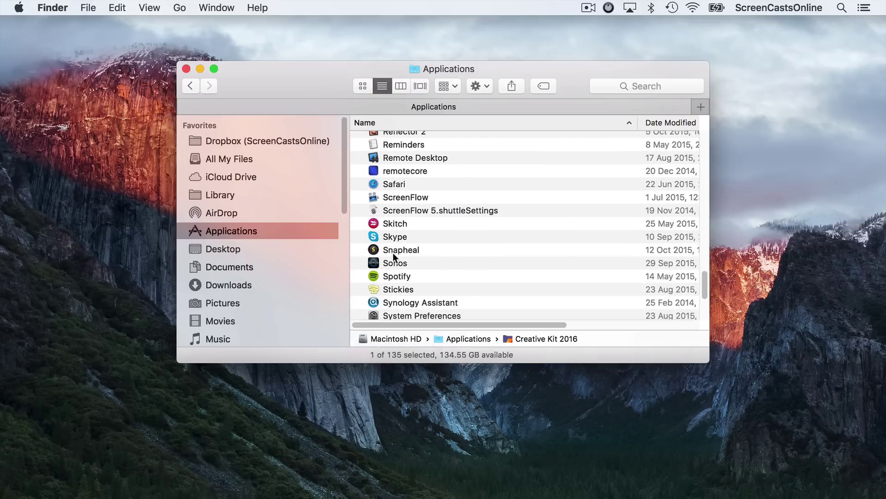
click(394, 243)
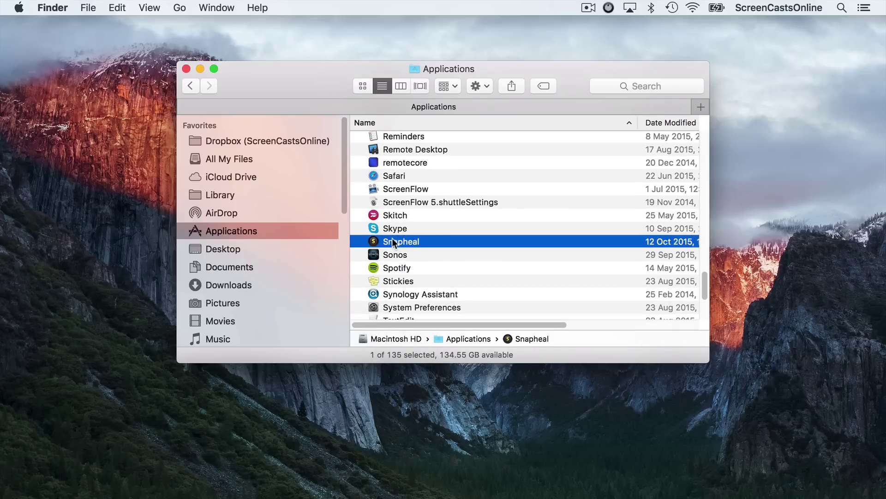
key(super+BackSpace)
text(••••)
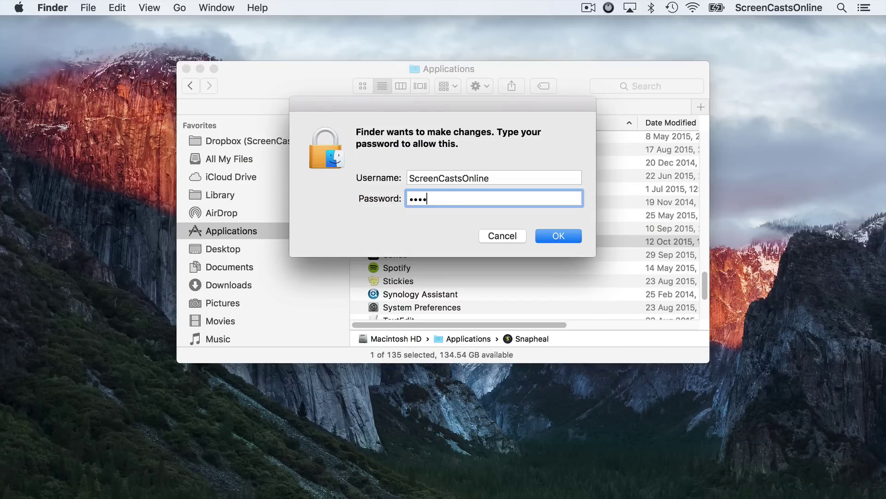
text(•••)
key(Return)
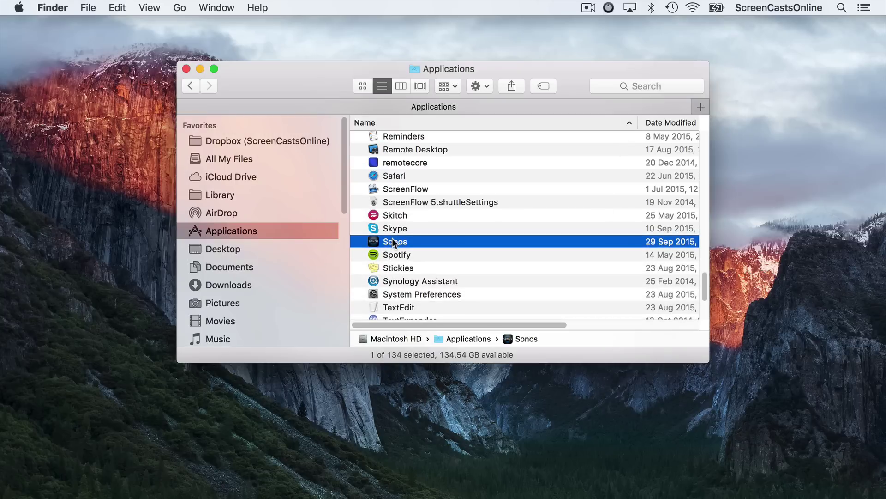
Close Finder, relaunch Photos, edit the mountain photo and open Extensions > More… settings.
click(186, 68)
key(super+space)
text(photos)
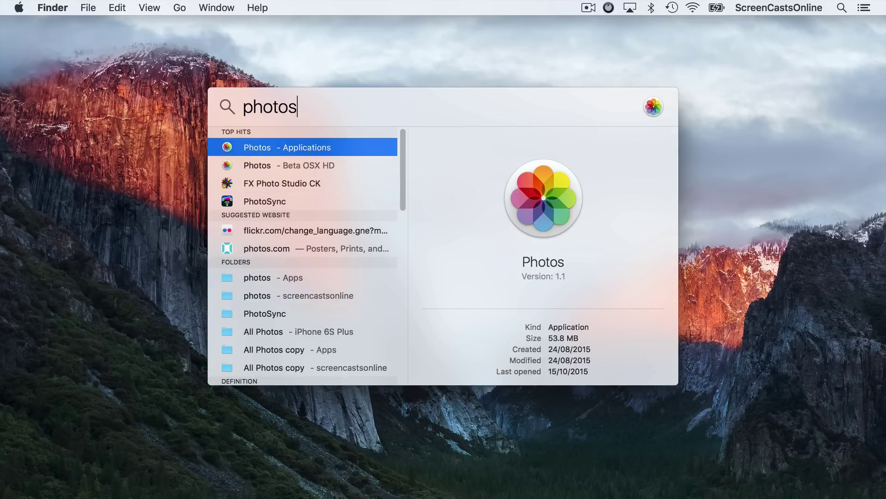
key(Return)
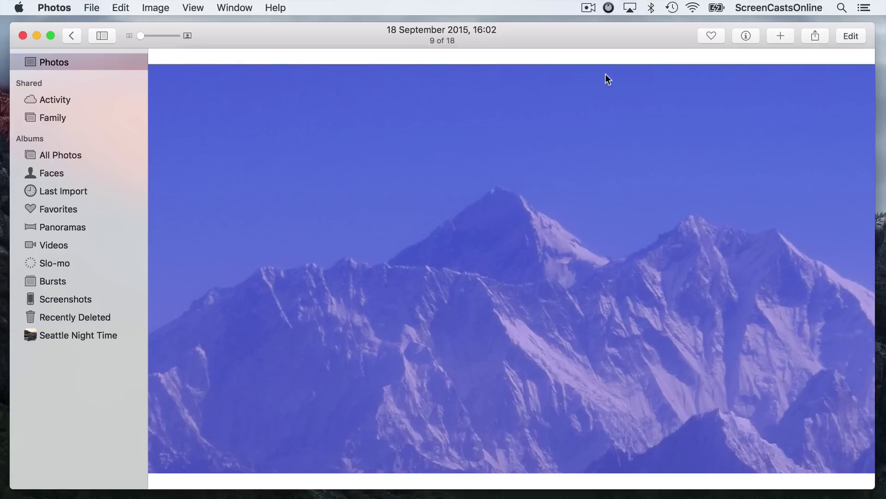
click(851, 35)
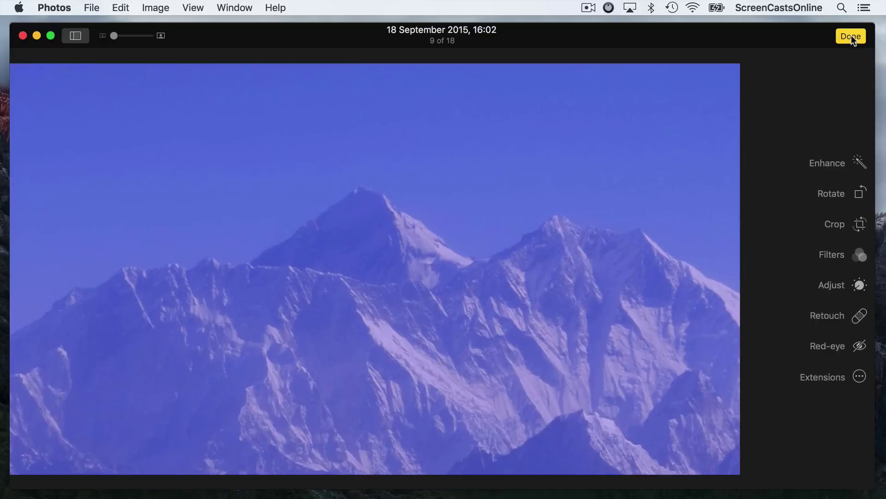
click(860, 377)
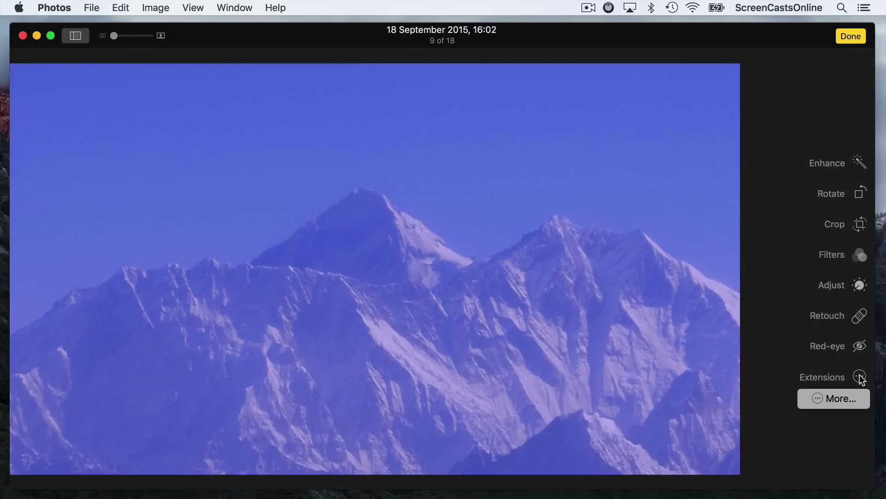
click(840, 398)
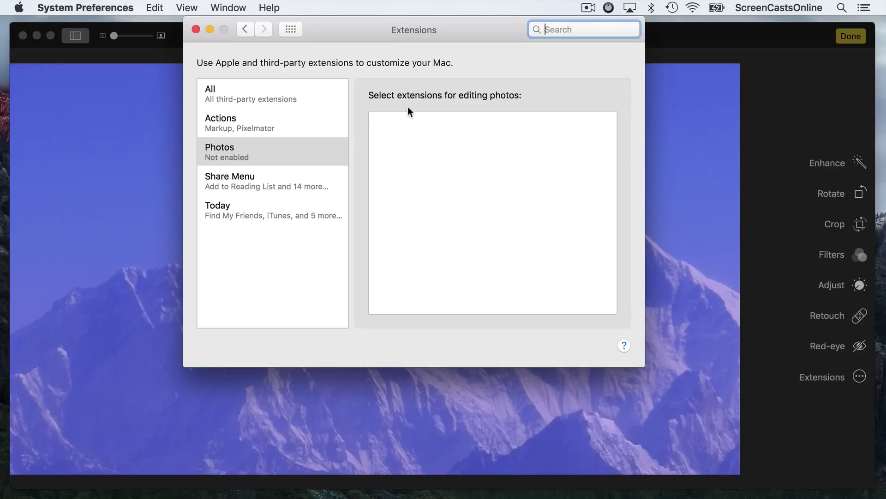
Close Extensions settings, check Creative Kit 2016 in Finder, close it and return to Photos.
click(196, 28)
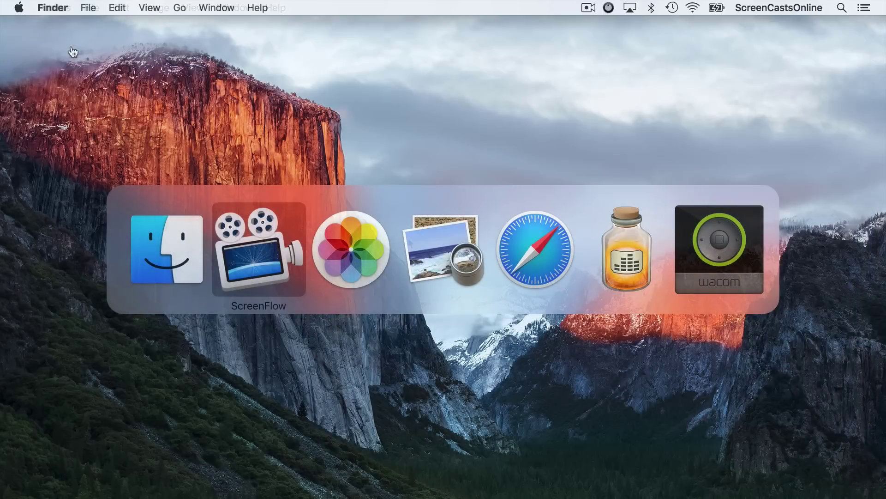
key(super+shift+Tab)
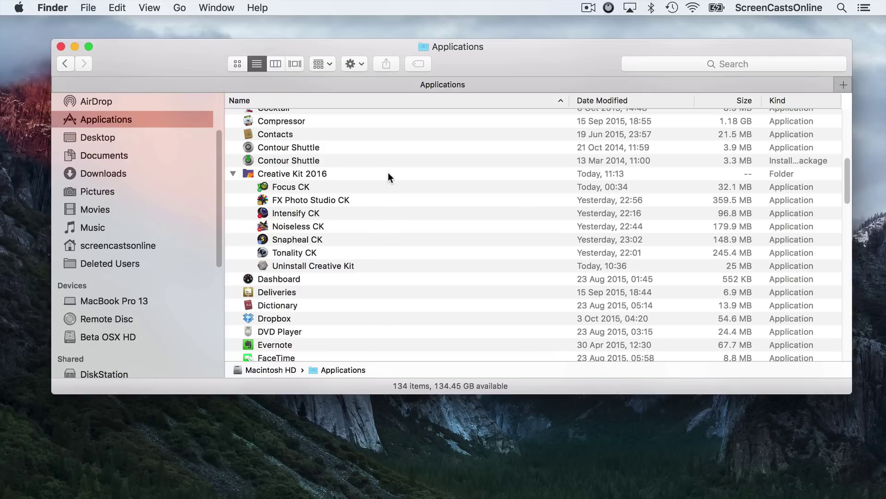
click(60, 47)
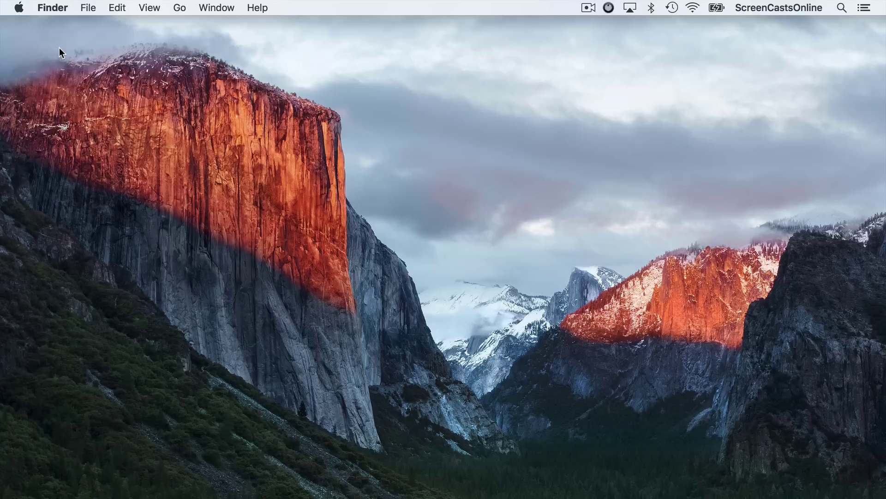
key(super+Tab)
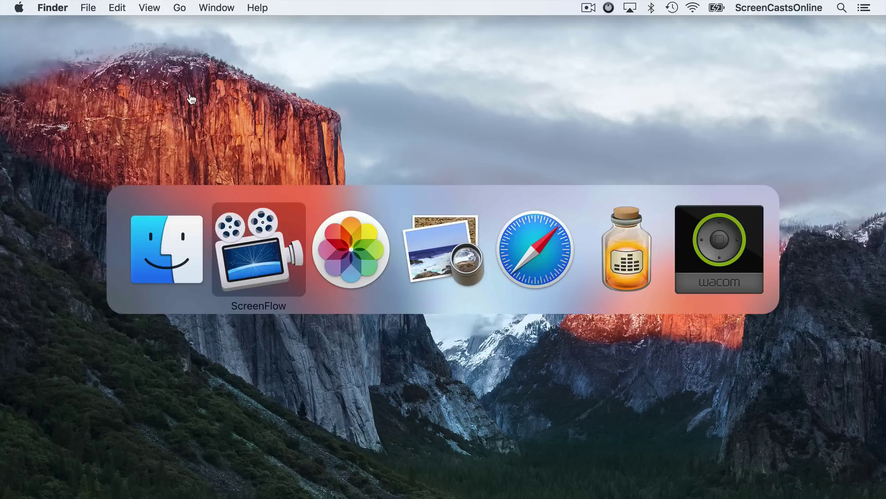
key(super+Tab)
key(super+Tab)
key(super+Tab)
key(super+Tab)
key(super+Tab)
key(super+Tab)
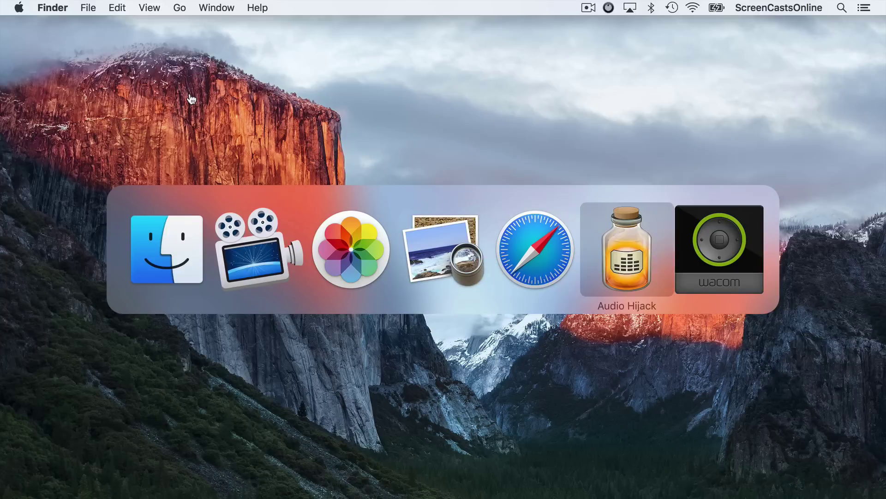
key(super+Tab)
key(super+Tab)
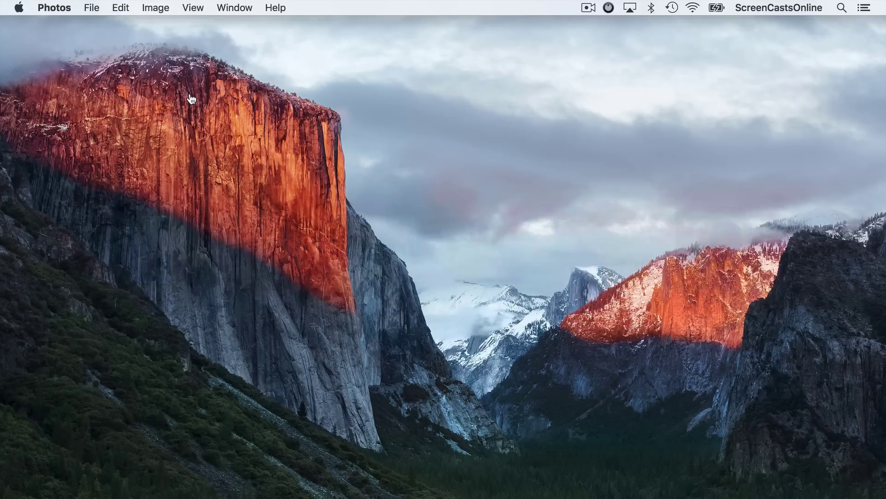
Restore the minimised Photos window, edit the mountain photo and open the extensions settings.
click(236, 8)
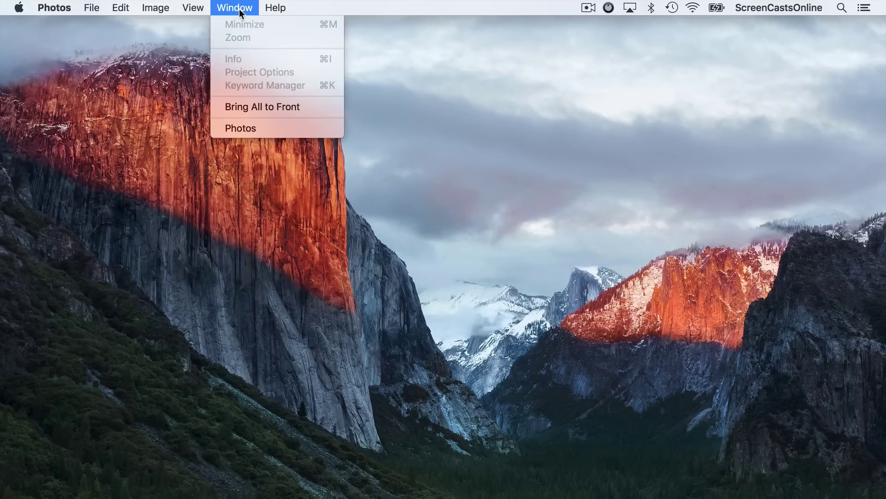
click(248, 127)
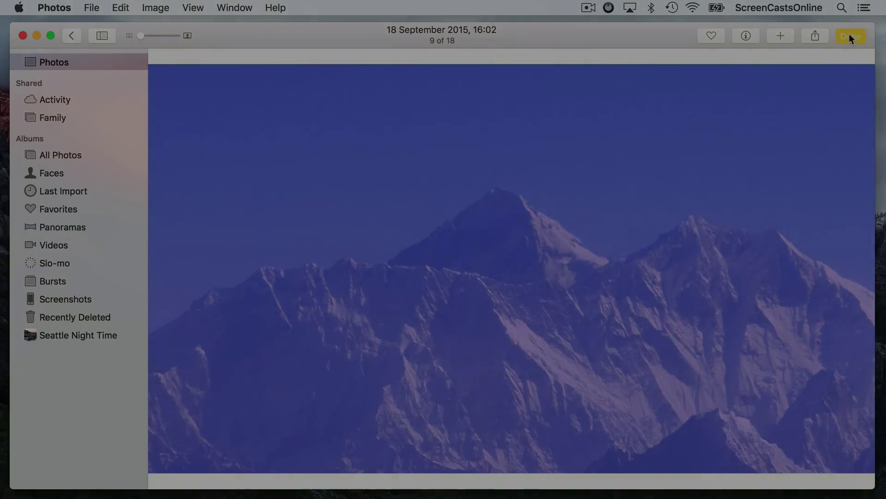
click(849, 34)
click(859, 377)
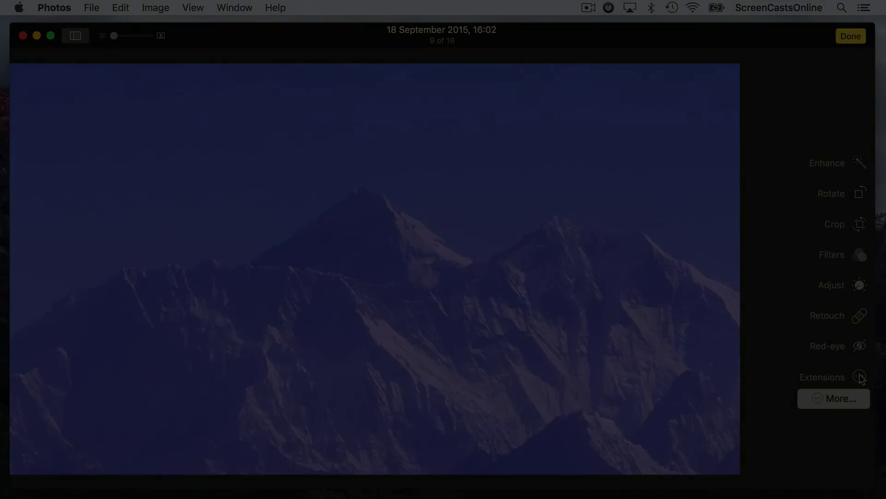
click(841, 399)
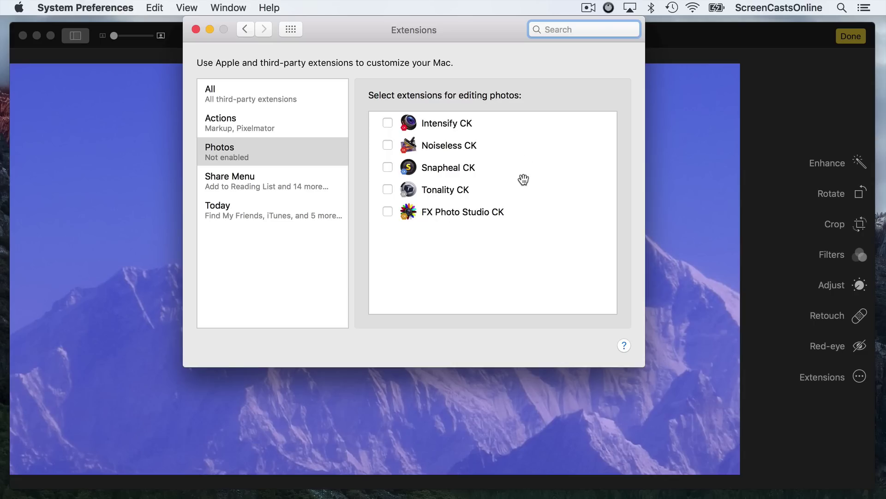
Enable Intensify, Noiseless, Snapheal, Tonality and FX Photo Studio CK, then close settings.
click(388, 123)
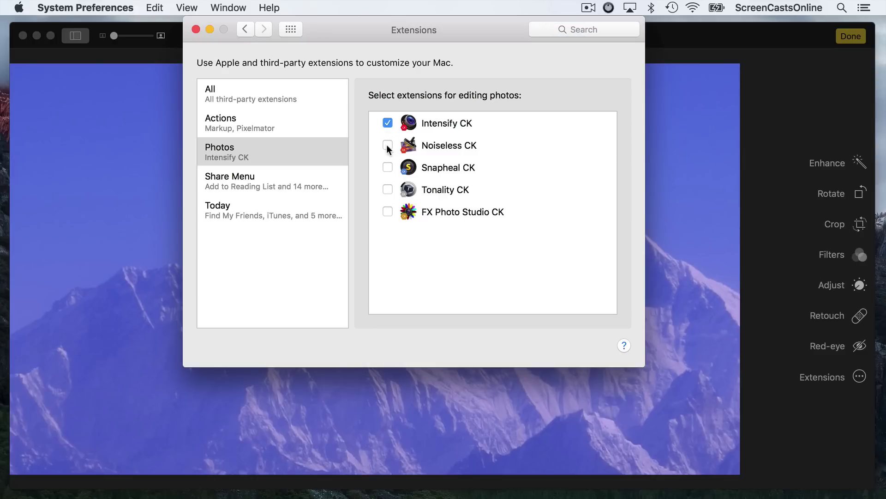
click(388, 145)
click(388, 169)
click(388, 189)
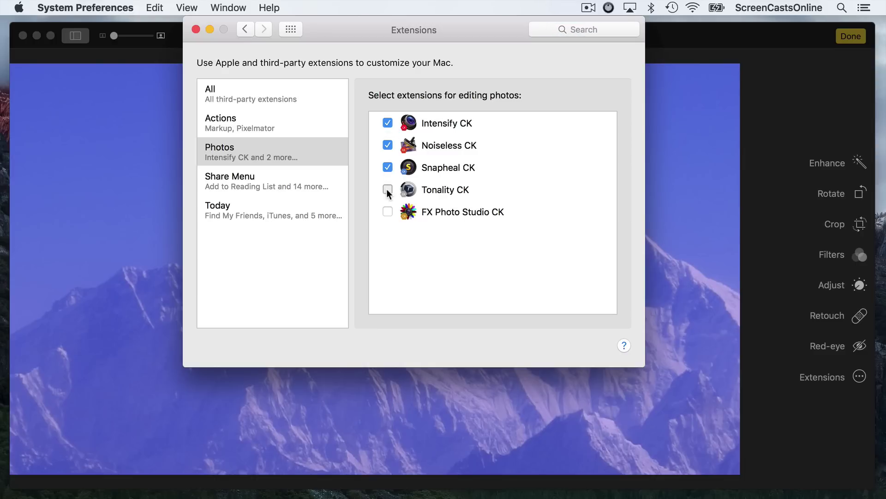
click(388, 212)
click(196, 29)
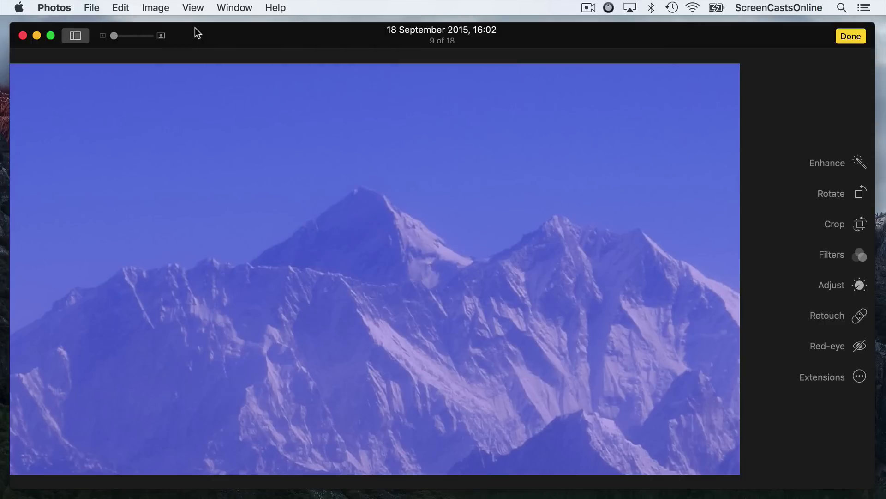
Open the mountain photo in the Noiseless CK extension and apply its Light preset.
click(860, 376)
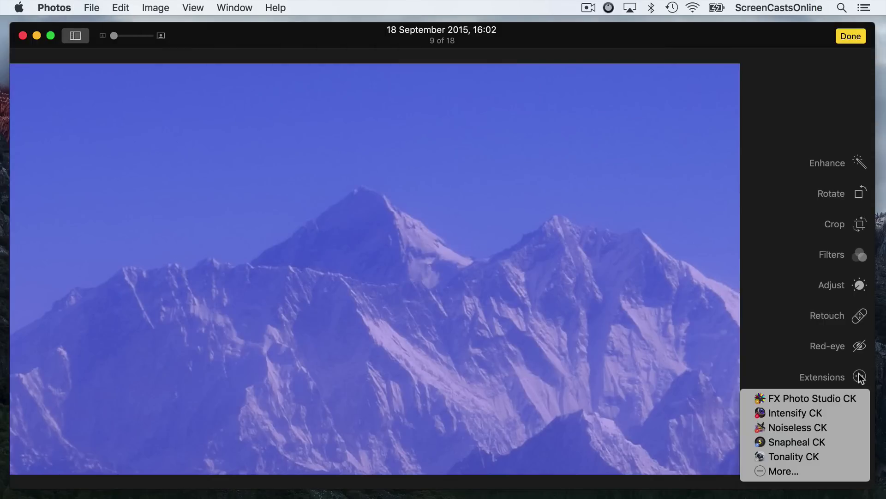
click(785, 428)
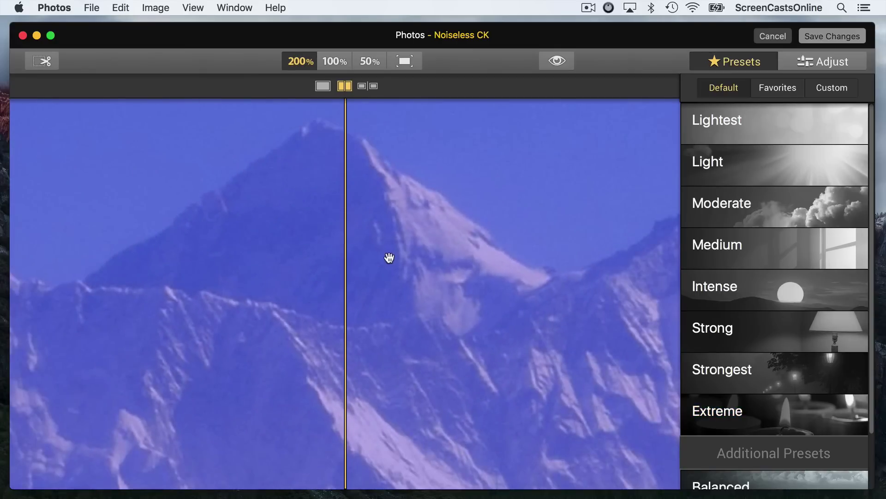
click(755, 172)
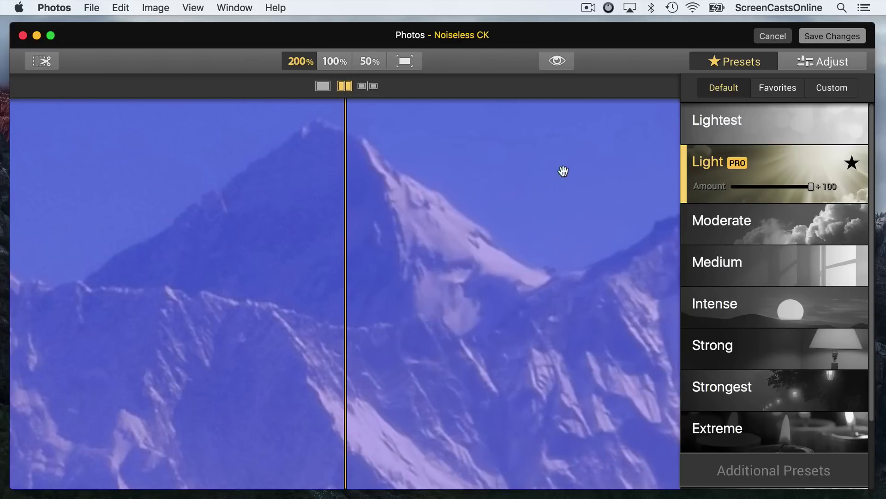
In the Adjust settings, raise Filter Details from 0 to +30.
click(830, 63)
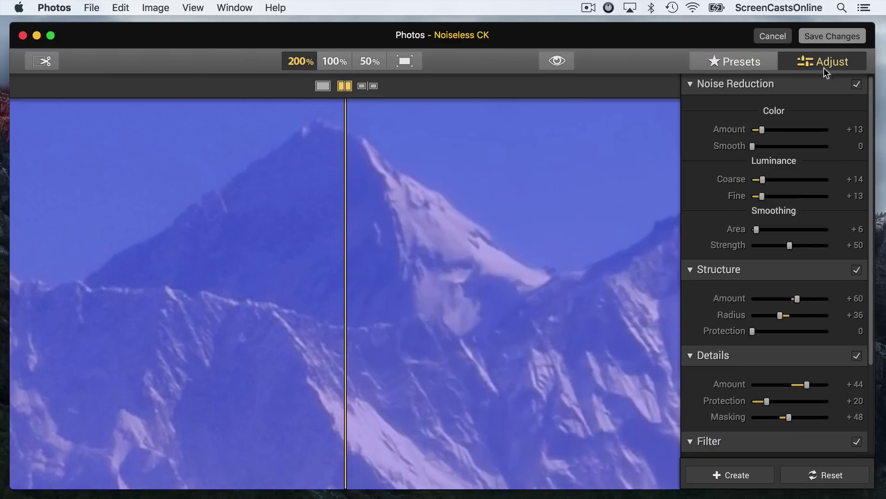
scroll(770, 406, down, 5)
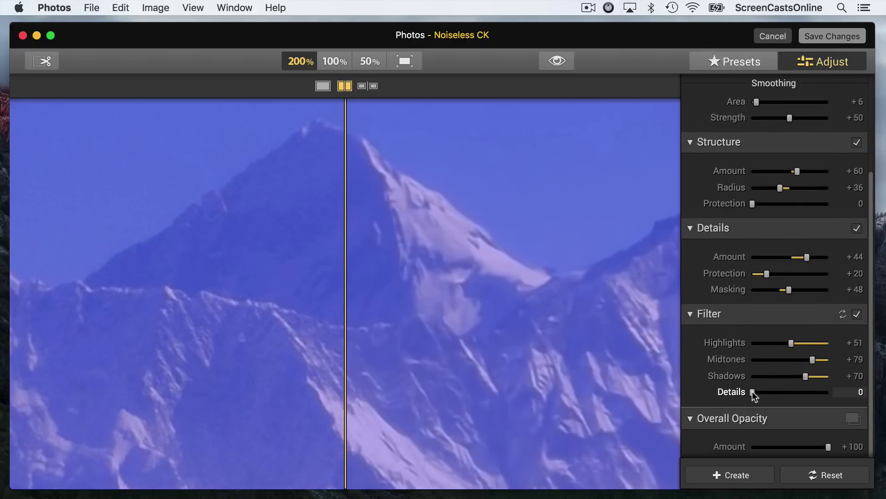
drag(752, 392, 775, 391)
Save the Noiseless CK changes back to the mountain photo and exit Photos' edit mode.
click(825, 36)
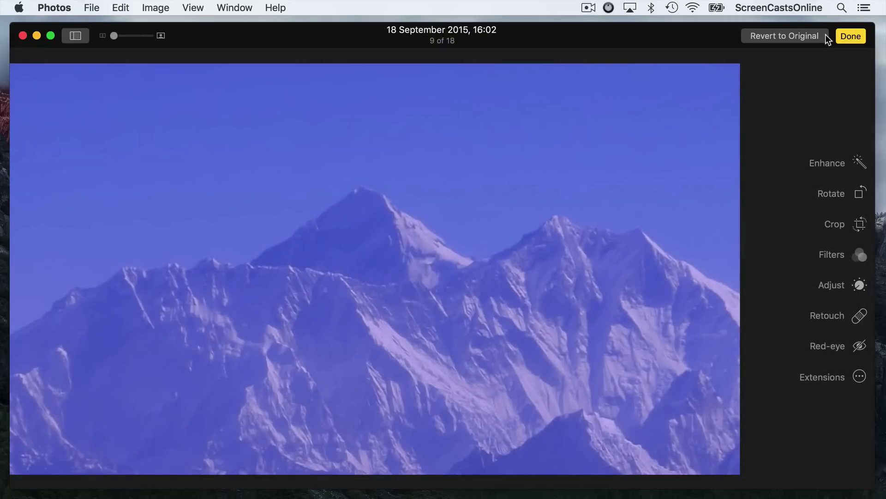
click(857, 36)
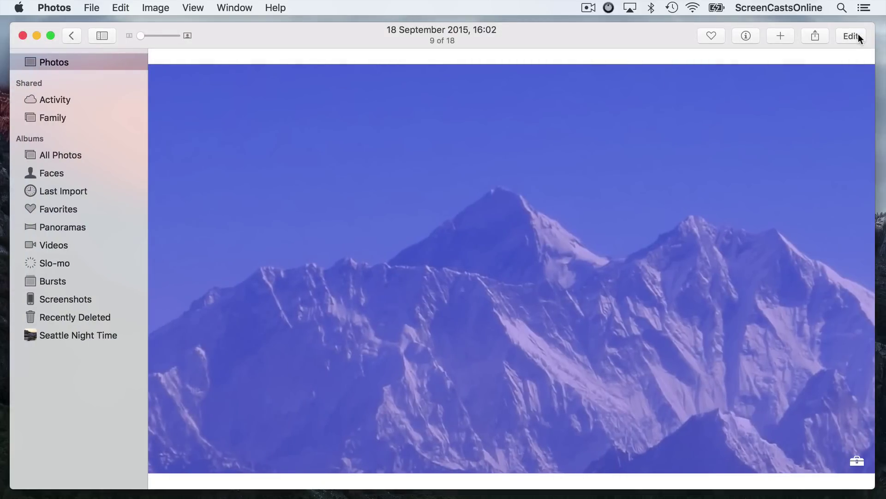